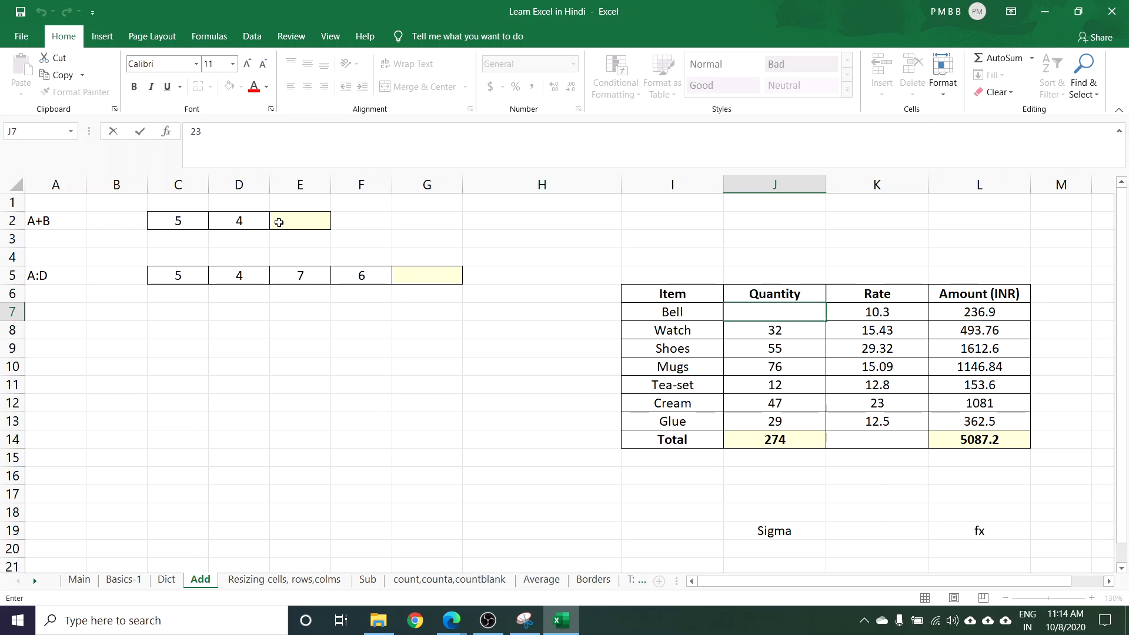
Step: Inspect the two numbers in C2 and D2 and the empty result cell E2
{"action": "left_click", "coordinate": [279, 222]}
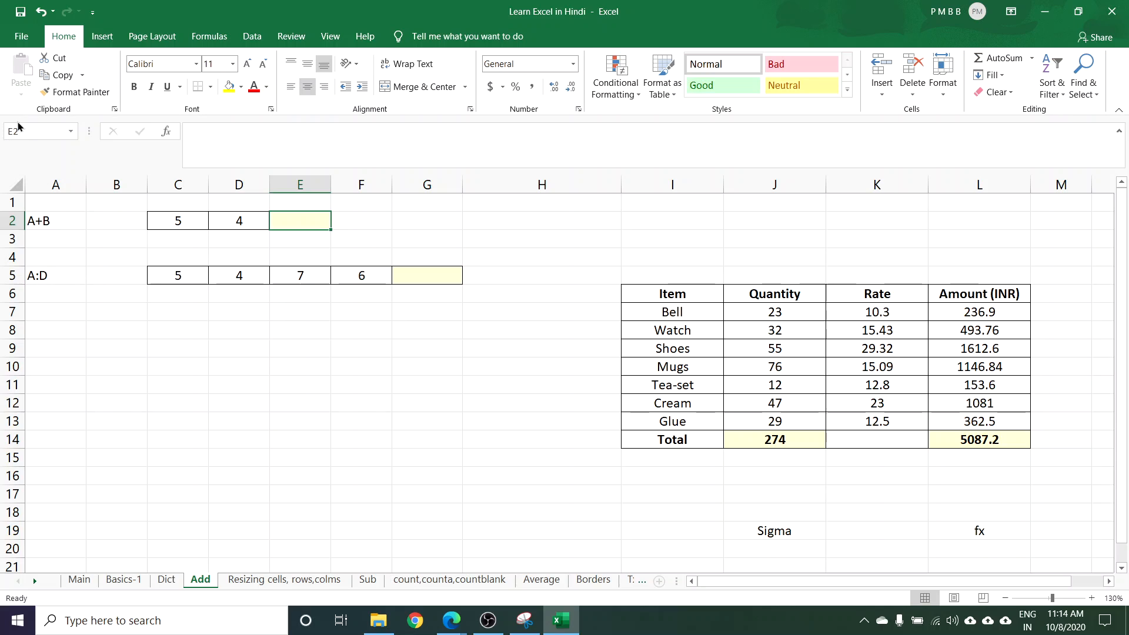
{"action": "left_click", "coordinate": [168, 224]}
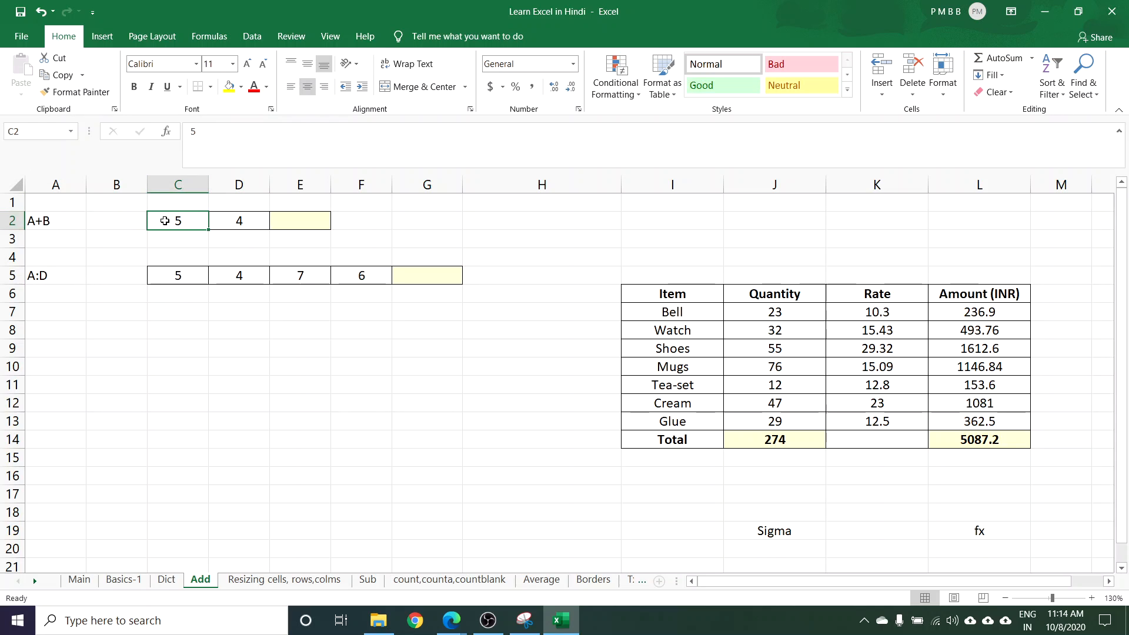
{"action": "left_click", "coordinate": [246, 218]}
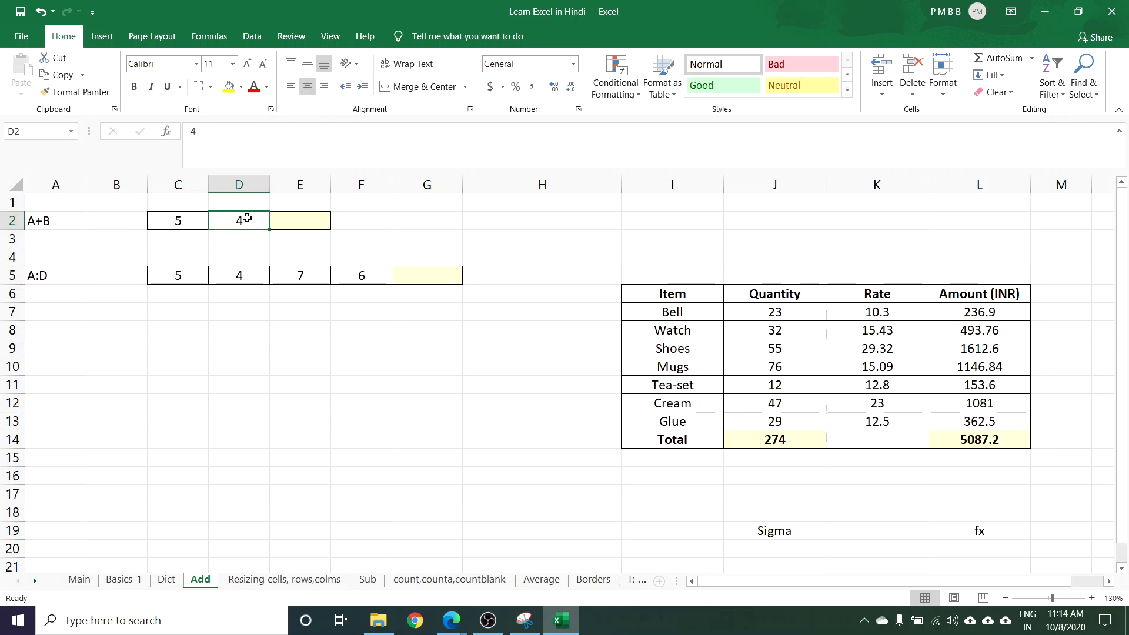
{"action": "left_click", "coordinate": [291, 220]}
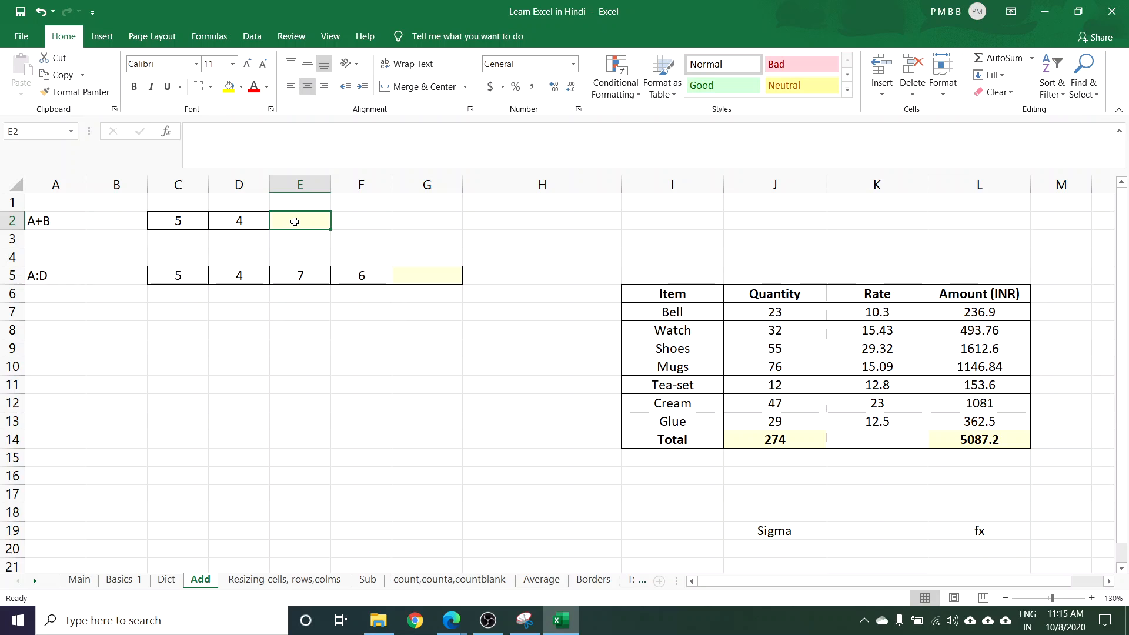
{"action": "left_click", "coordinate": [178, 222]}
{"action": "type", "text": "5"}
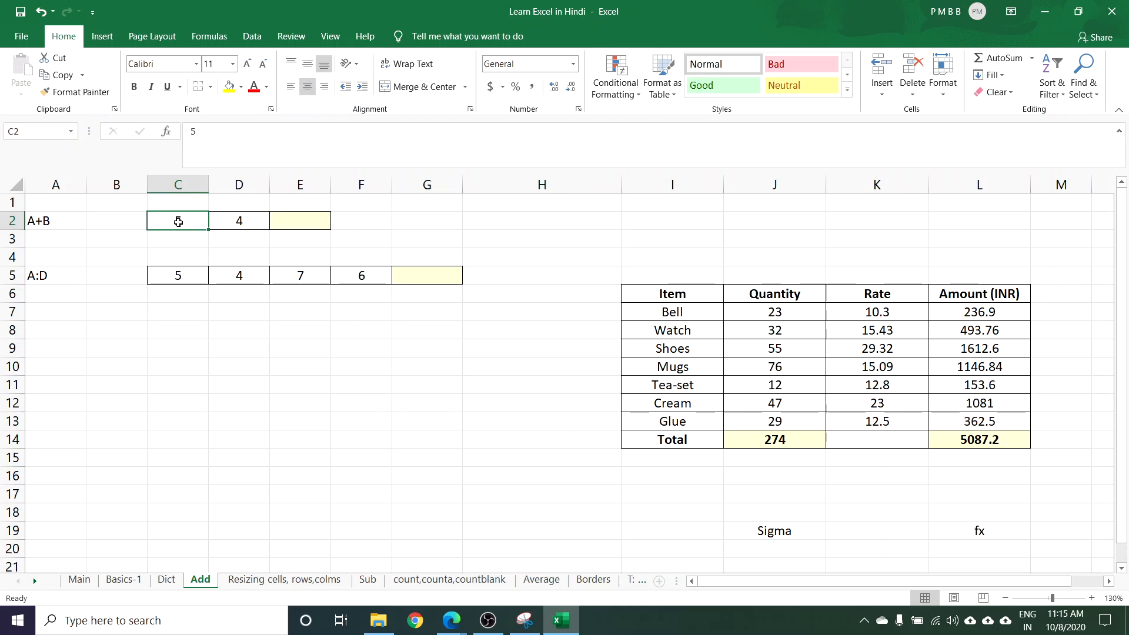
{"action": "left_click", "coordinate": [232, 220]}
{"action": "left_click", "coordinate": [175, 221]}
{"action": "left_click", "coordinate": [237, 220]}
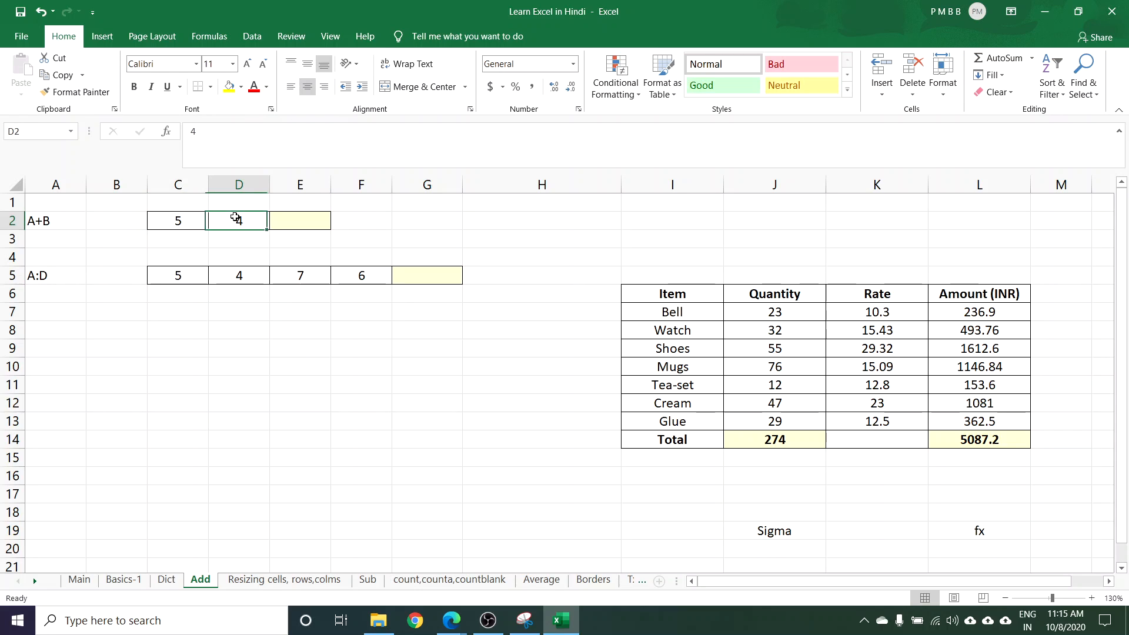
Step: Enter the formula =5+4 in E2 to add the two numbers as fixed values
{"action": "left_click", "coordinate": [291, 221]}
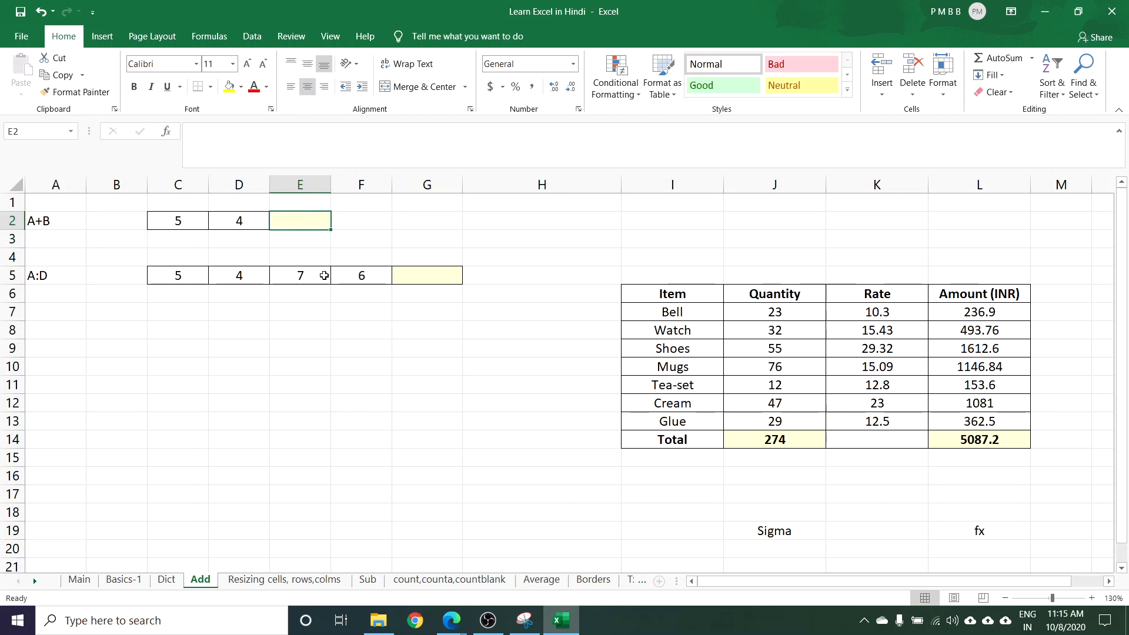
{"action": "type", "text": "="}
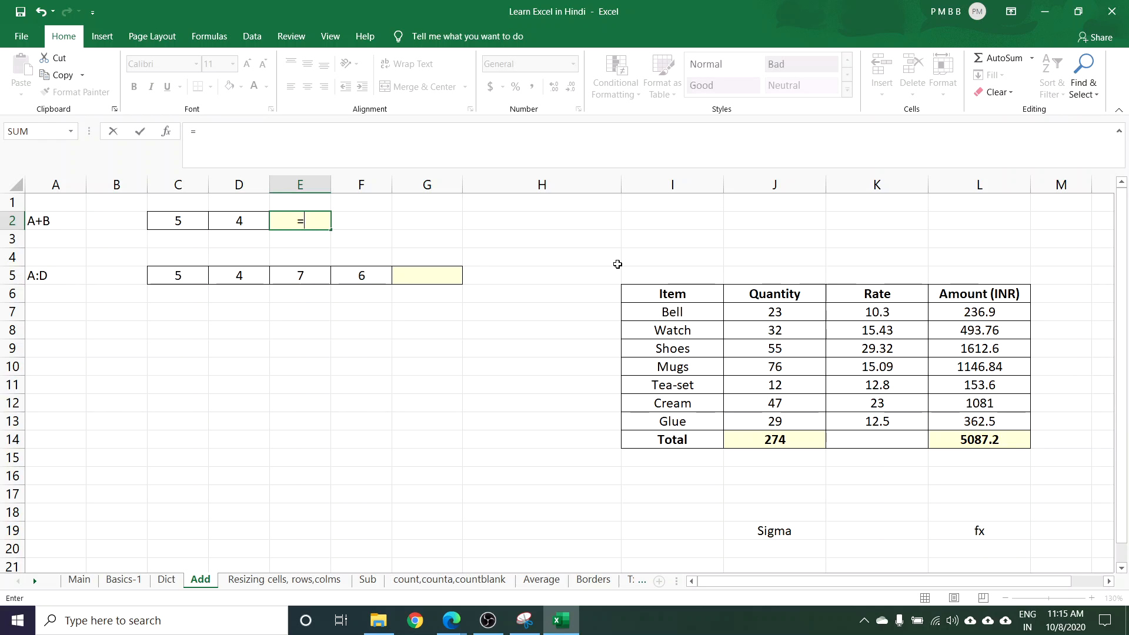
{"action": "type", "text": "5+4"}
{"action": "key", "text": "Return"}
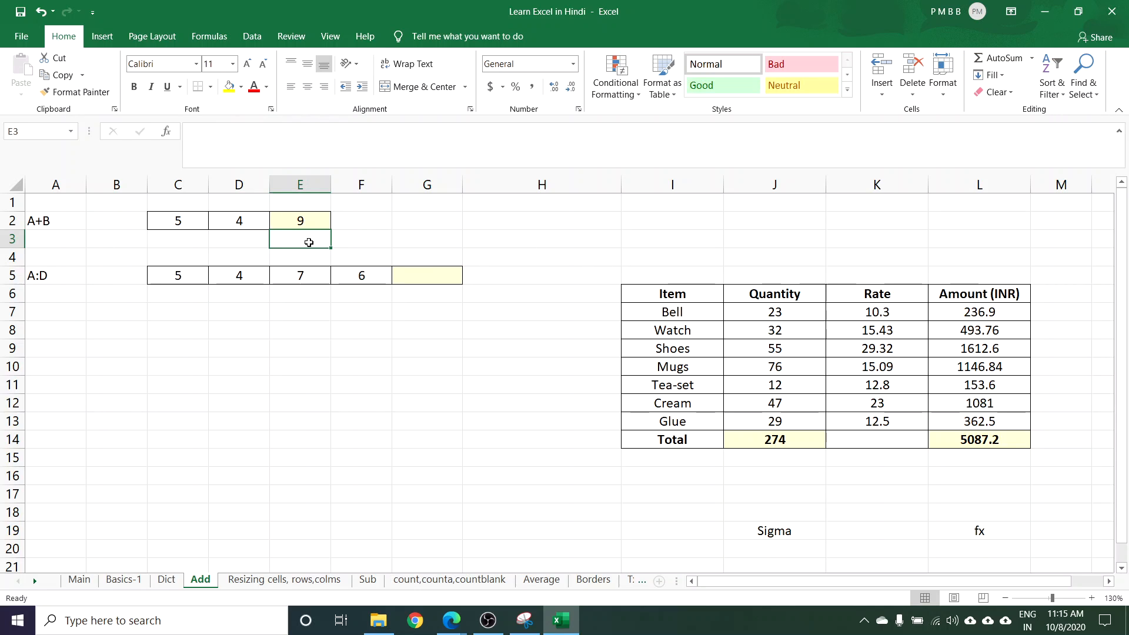
Step: Change the value in D2 to 6 to test whether the sum in E2 responds
{"action": "left_click", "coordinate": [233, 224]}
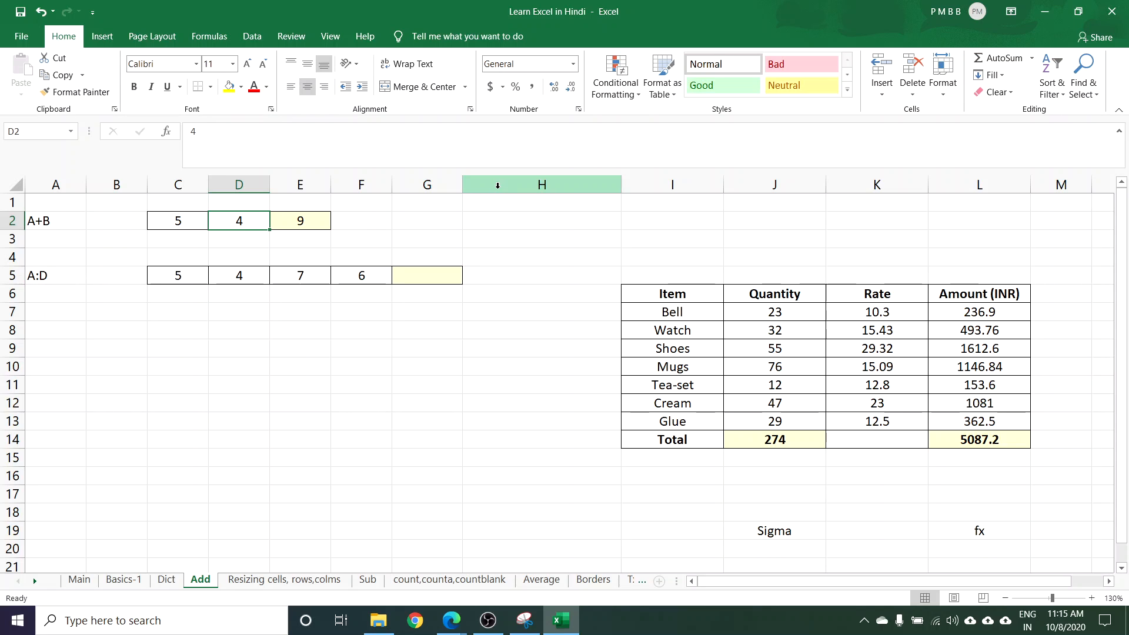
{"action": "type", "text": "6"}
{"action": "key", "text": "Return"}
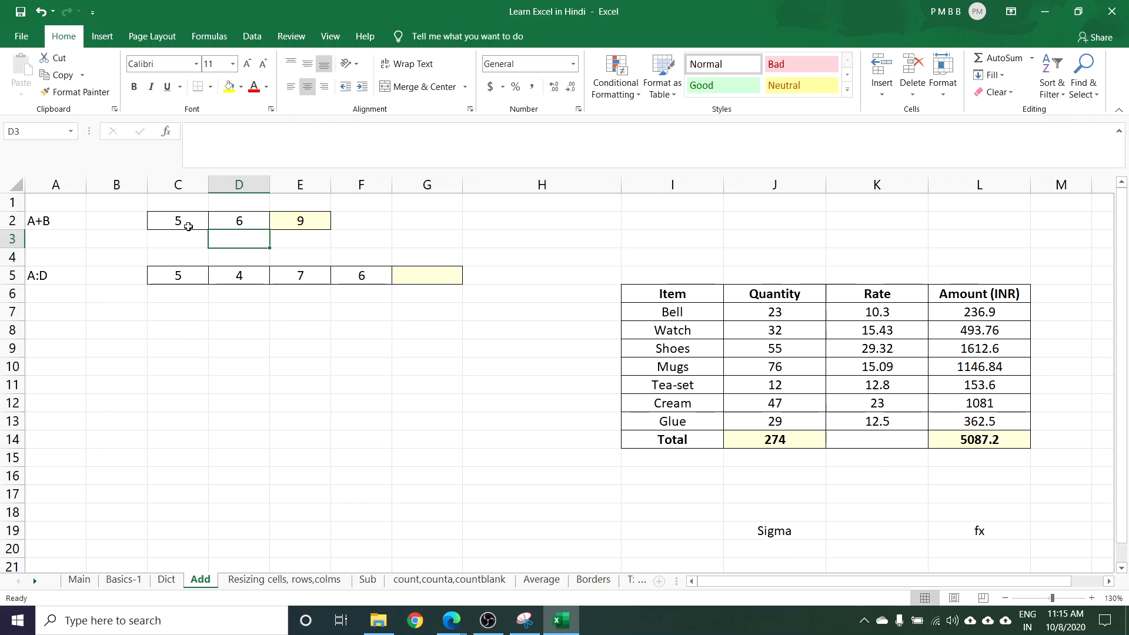
Step: Replace the fixed-number formula in E2 with =C2+D2, using references to the two number cells
{"action": "left_click", "coordinate": [304, 220]}
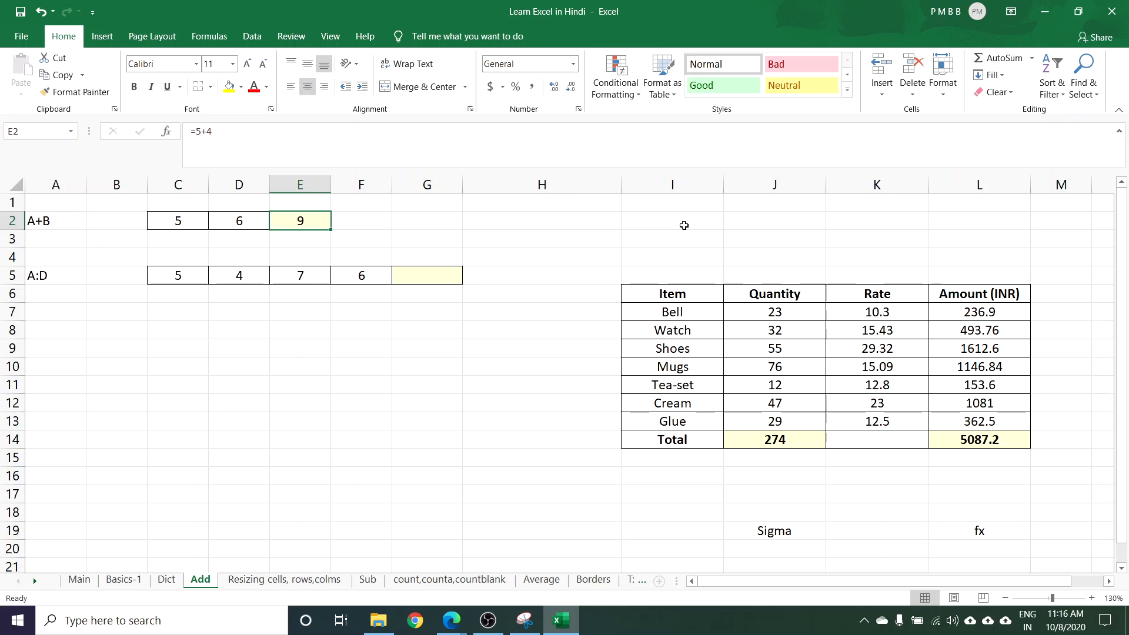
{"action": "type", "text": "="}
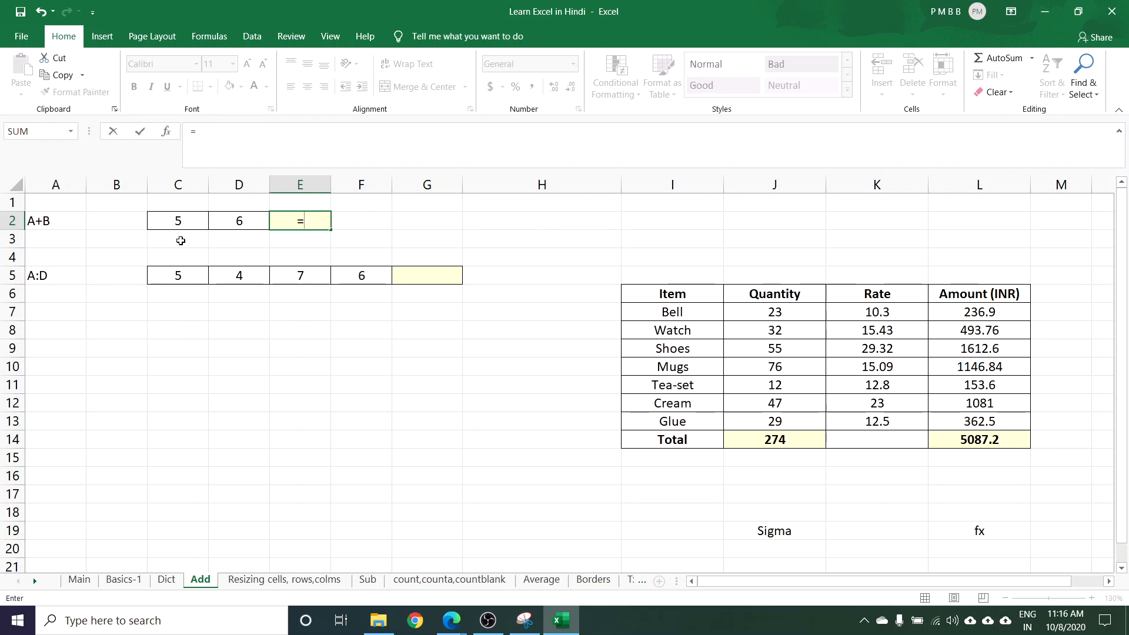
{"action": "left_click", "coordinate": [174, 219]}
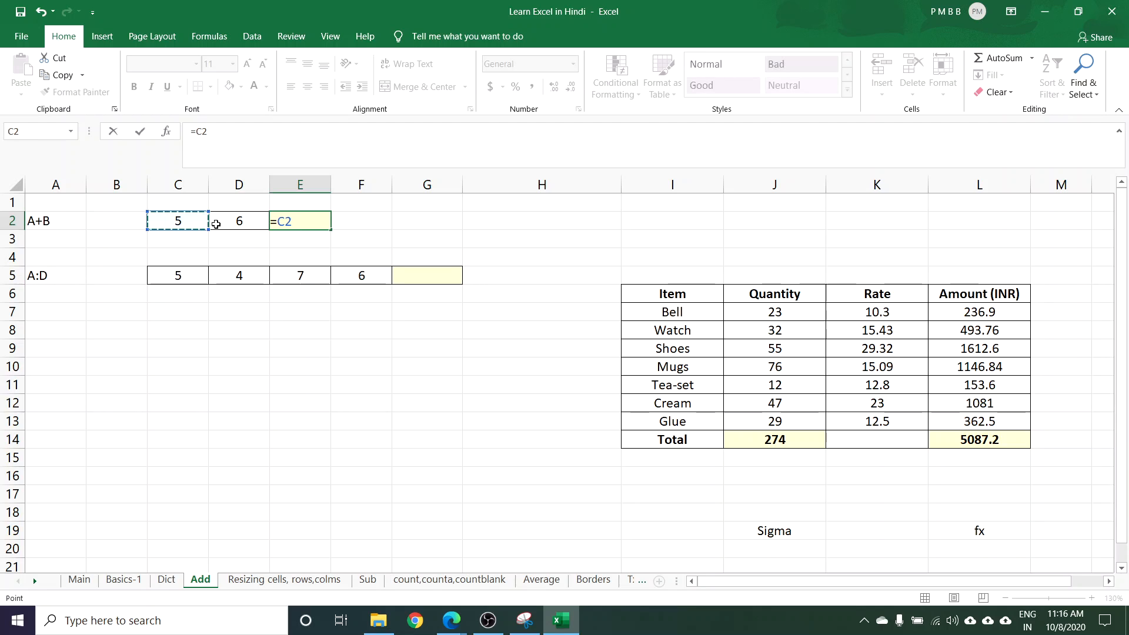
{"action": "type", "text": "+"}
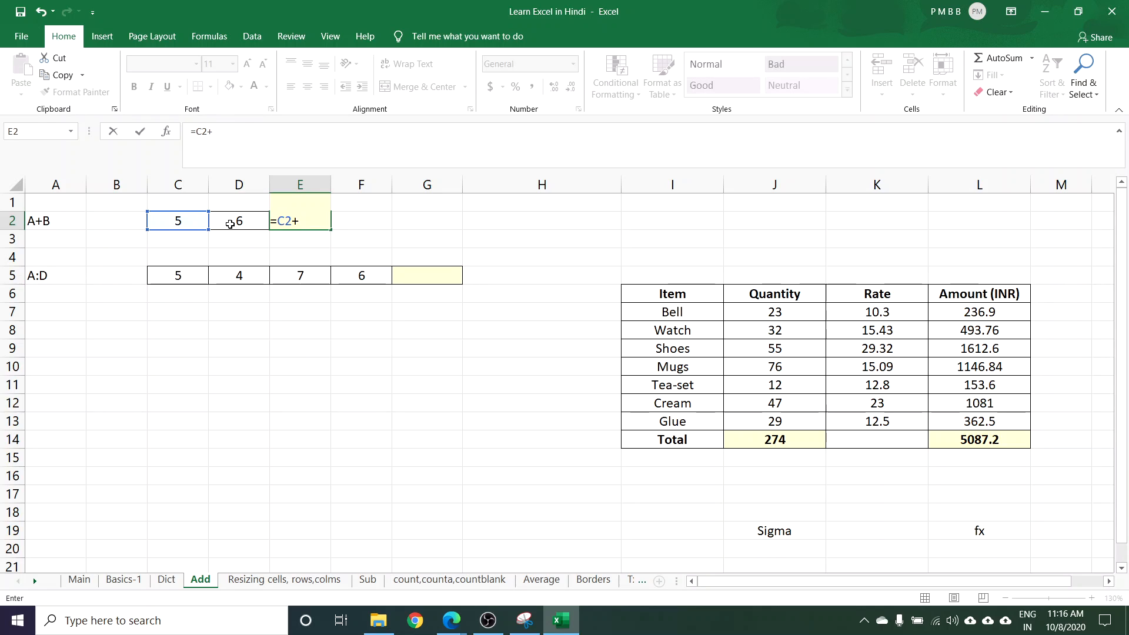
{"action": "left_click", "coordinate": [230, 225]}
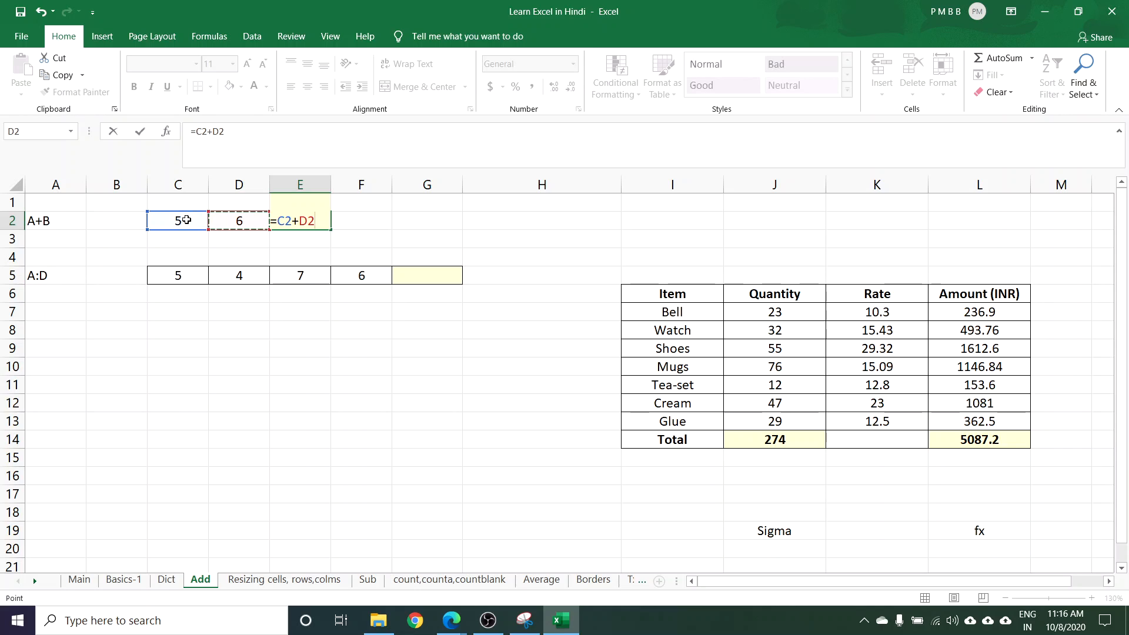
{"action": "key", "text": "Return"}
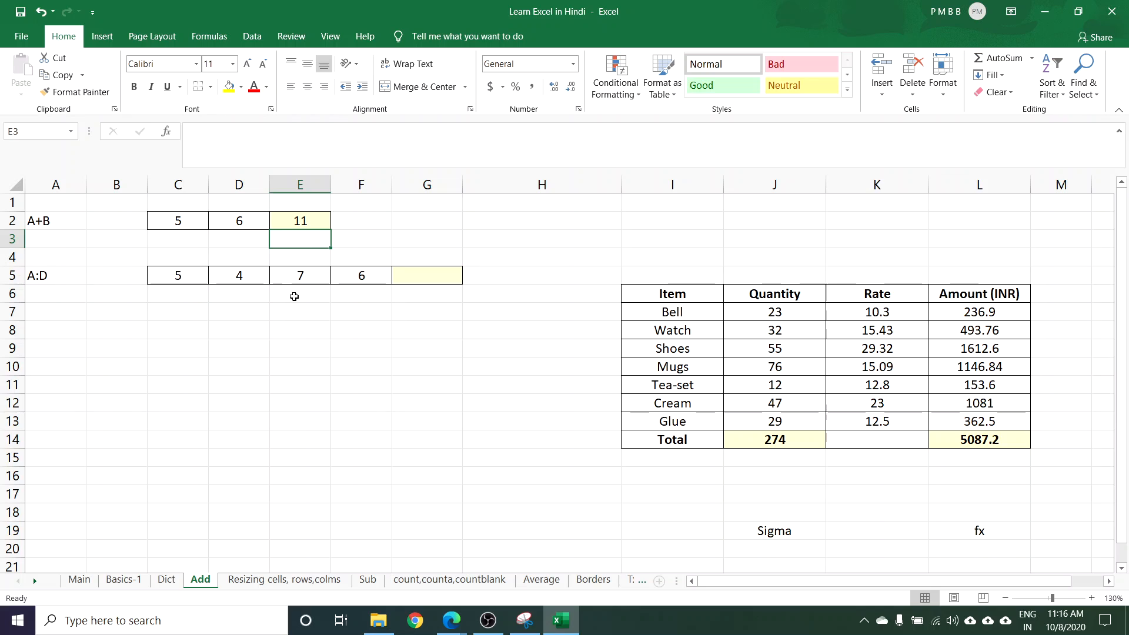
Step: Examine the cell references in E2's formula without changing it
{"action": "left_click", "coordinate": [295, 221]}
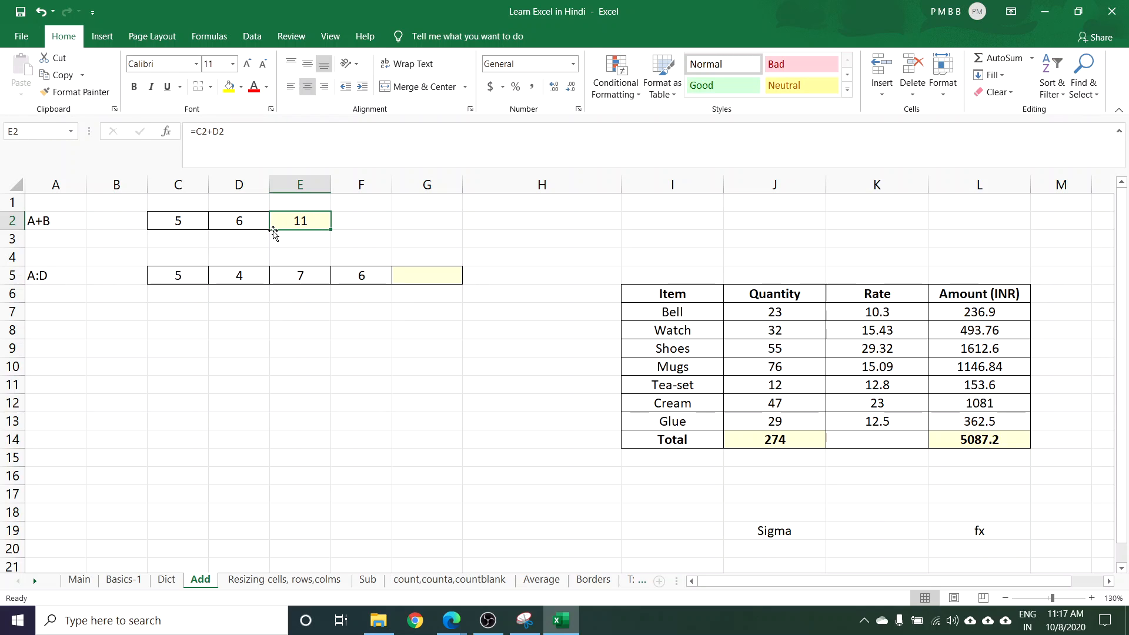
{"action": "double_click", "coordinate": [316, 221]}
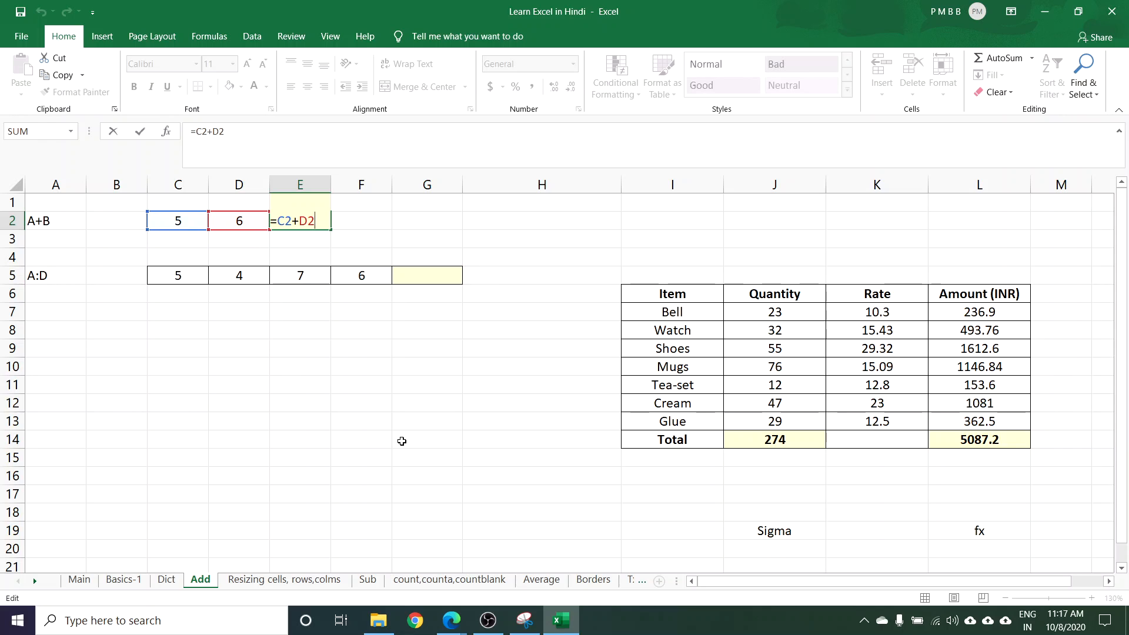
{"action": "key", "text": "Escape"}
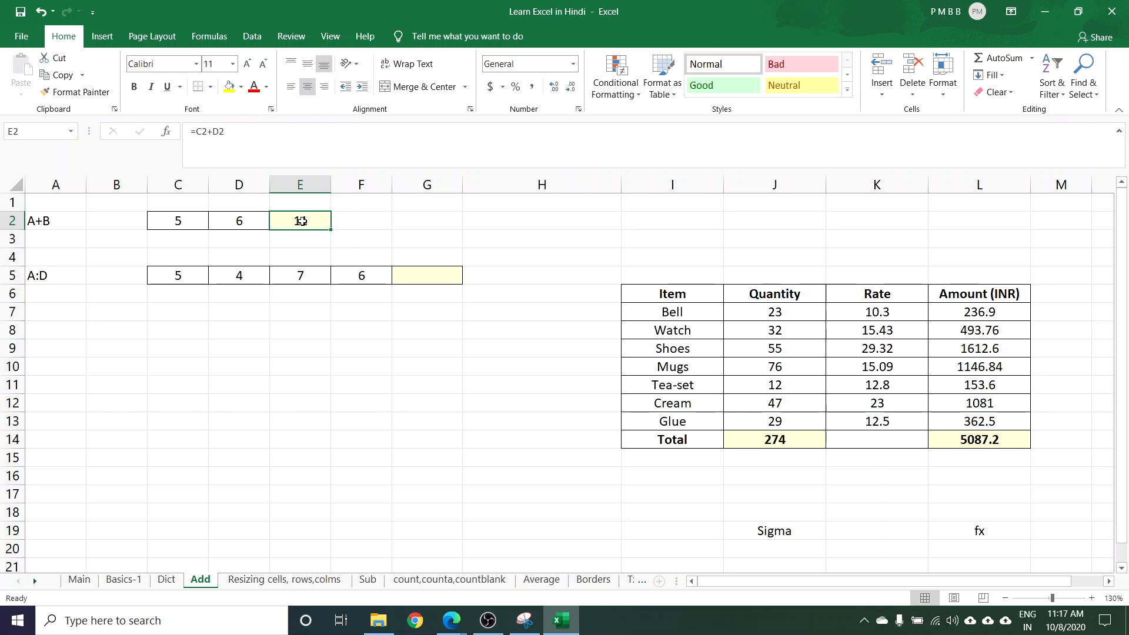
Step: Set the value in D2 to 4
{"action": "left_click", "coordinate": [224, 223]}
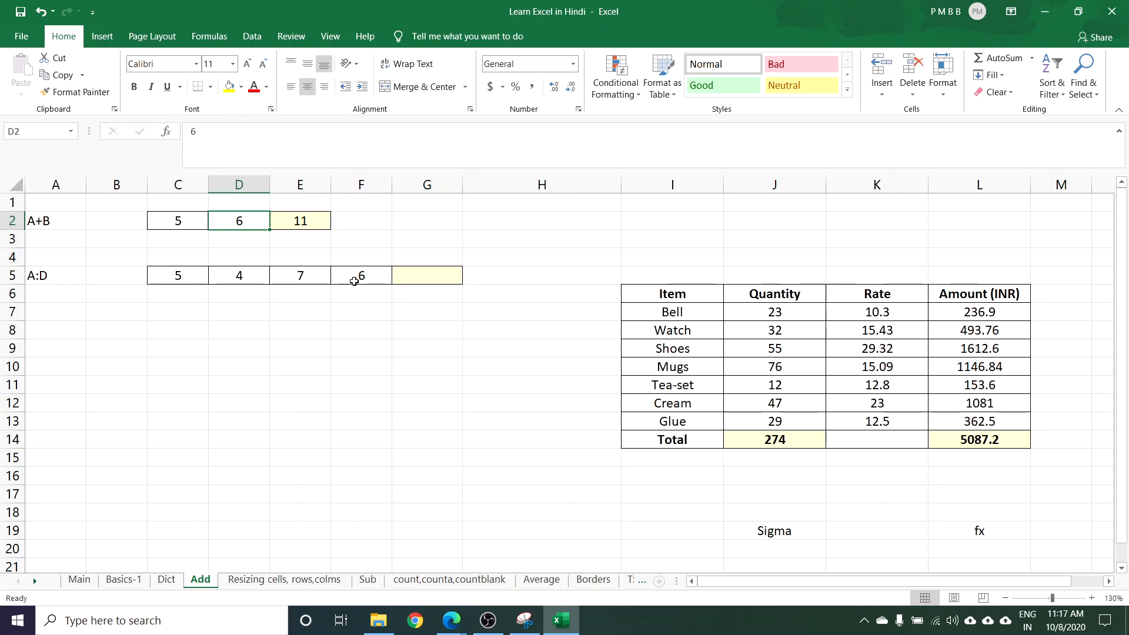
{"action": "type", "text": "4"}
{"action": "key", "text": "Return"}
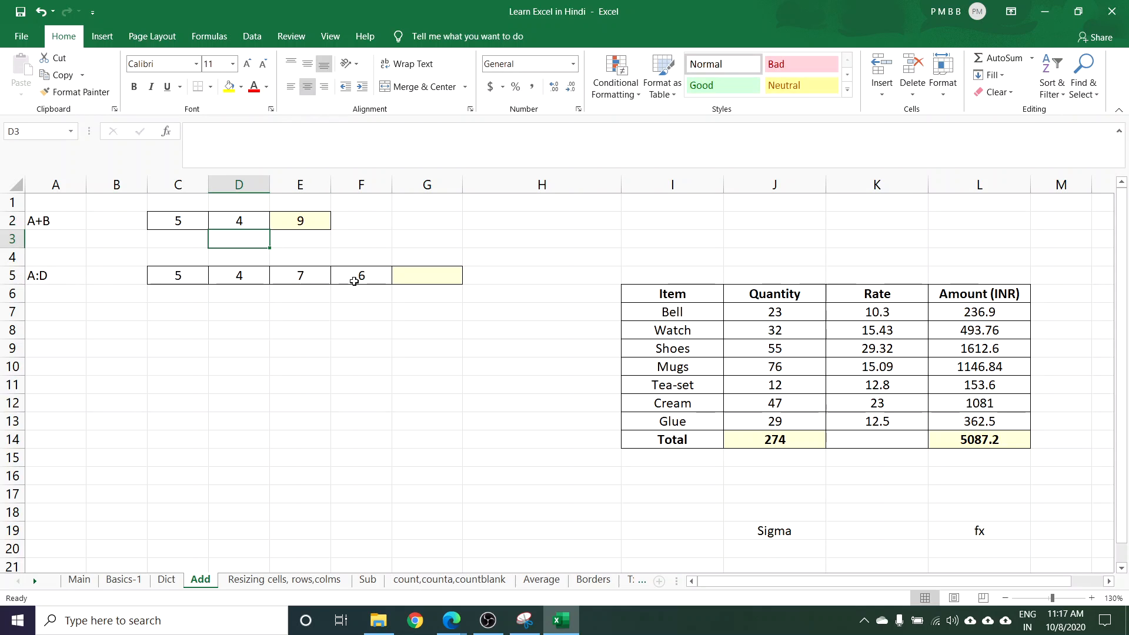
Step: Clear E2 and enter the formula =C2+D2 there again, then check the stored formula
{"action": "left_click", "coordinate": [304, 224]}
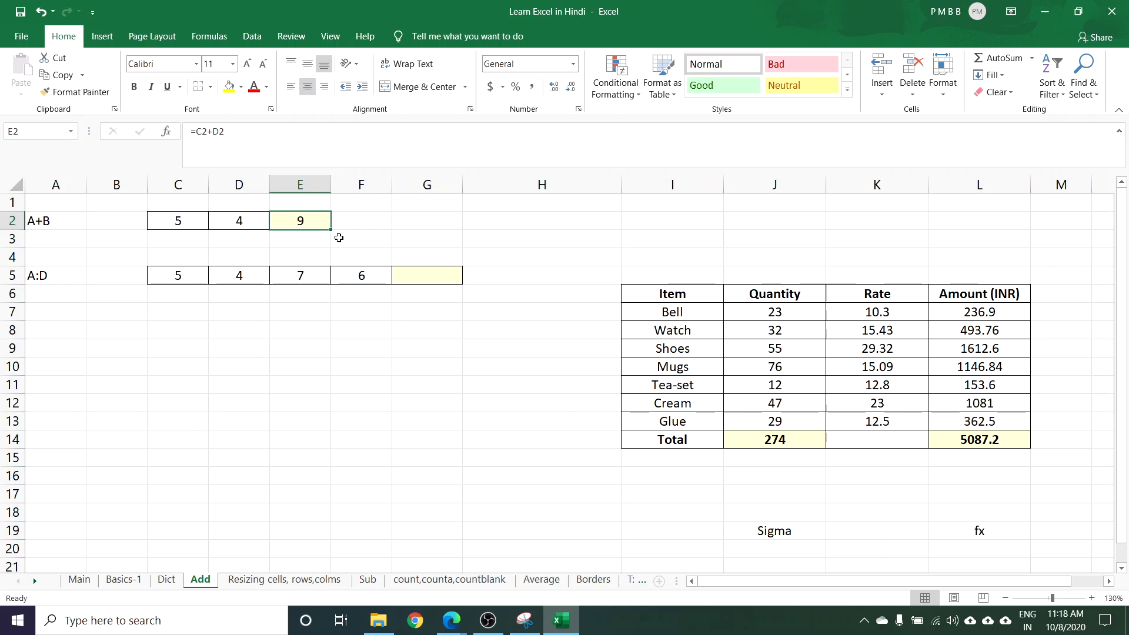
{"action": "key", "text": "Delete"}
{"action": "type", "text": "="}
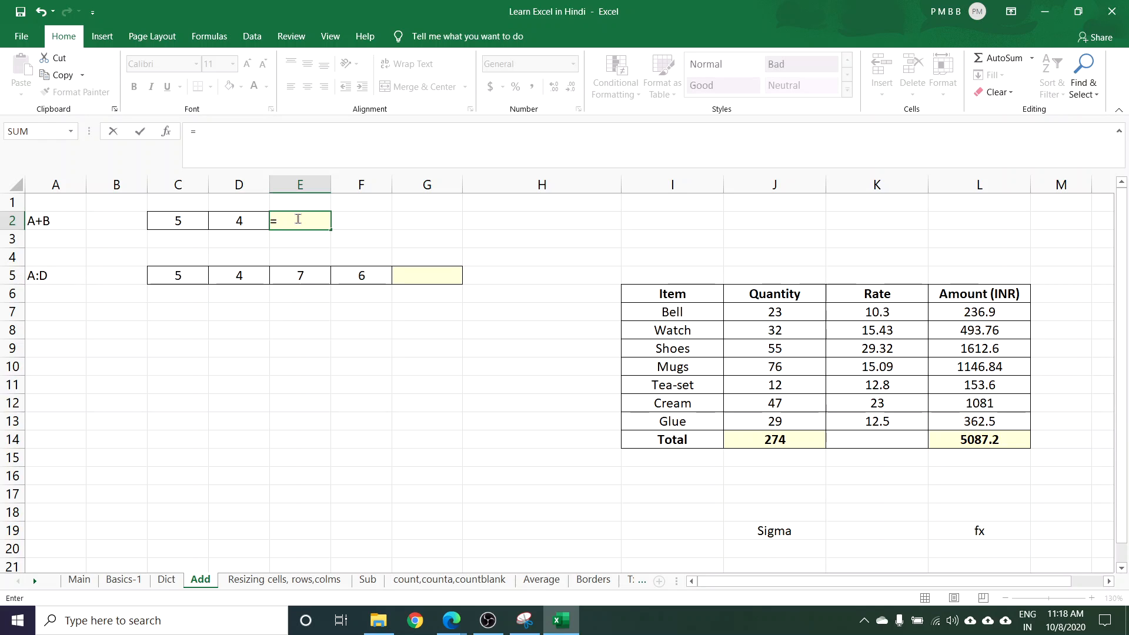
{"action": "type", "text": "C2"}
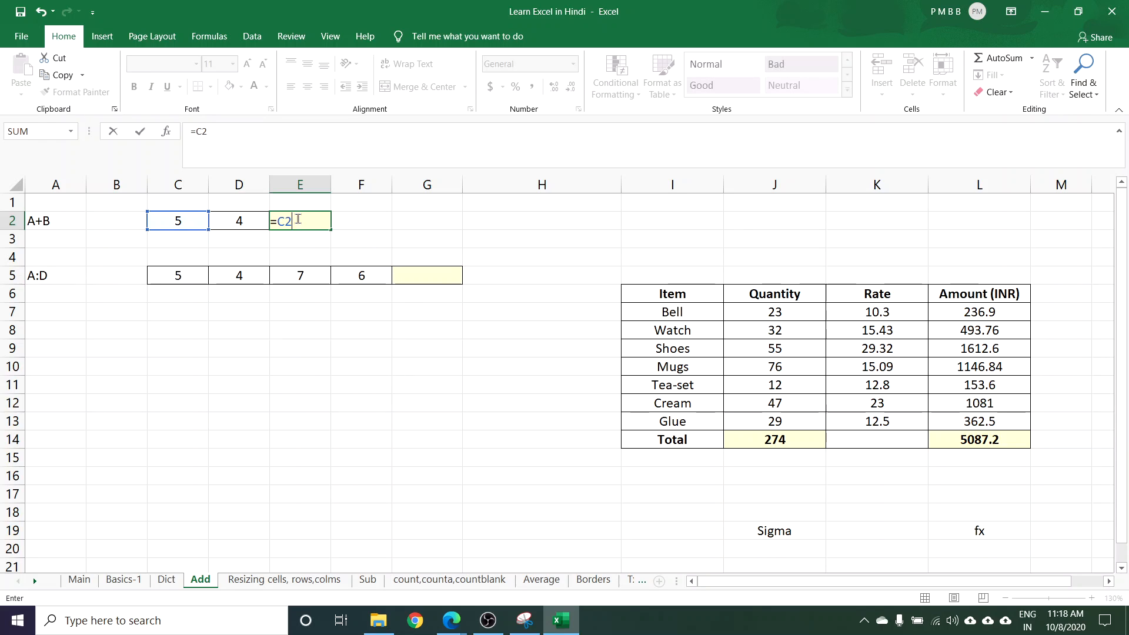
{"action": "type", "text": "+D2"}
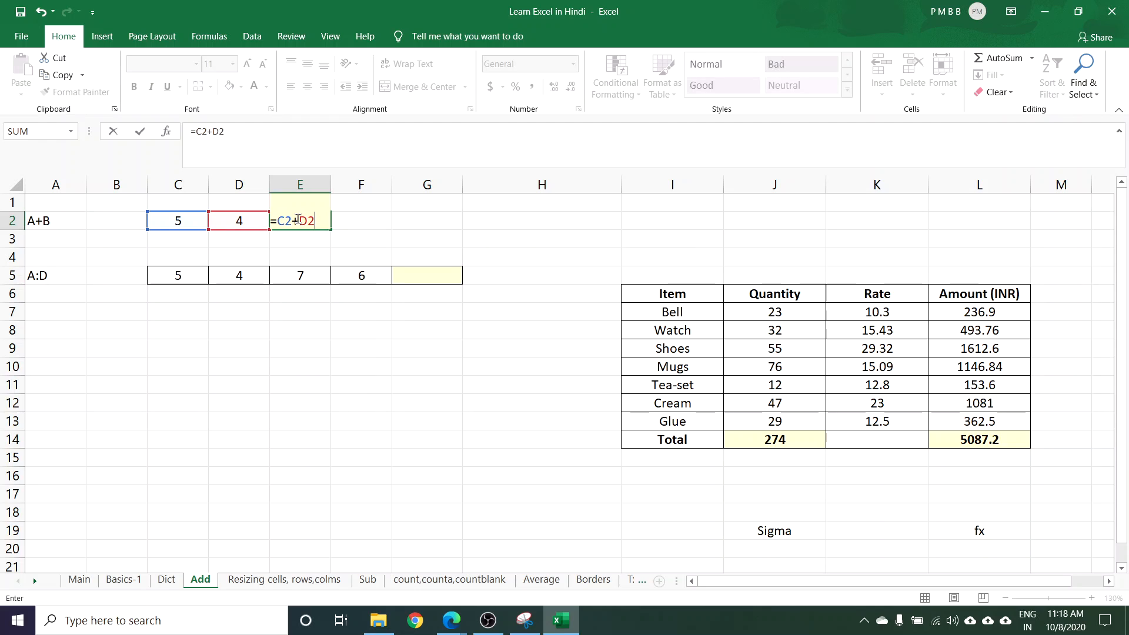
{"action": "key", "text": "Return"}
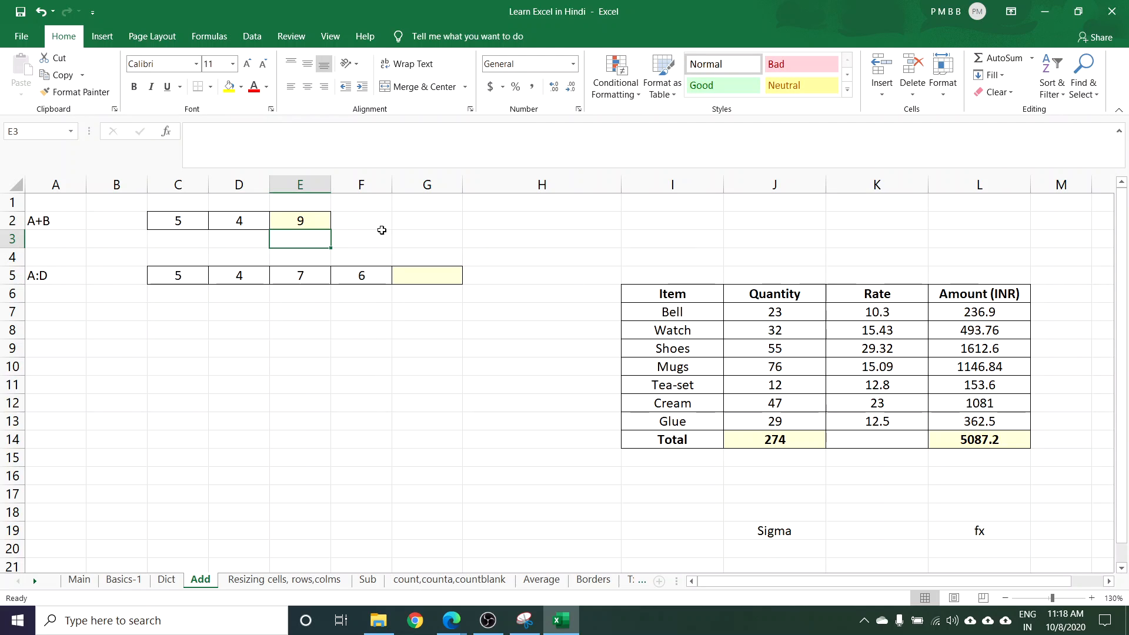
{"action": "left_click", "coordinate": [320, 222]}
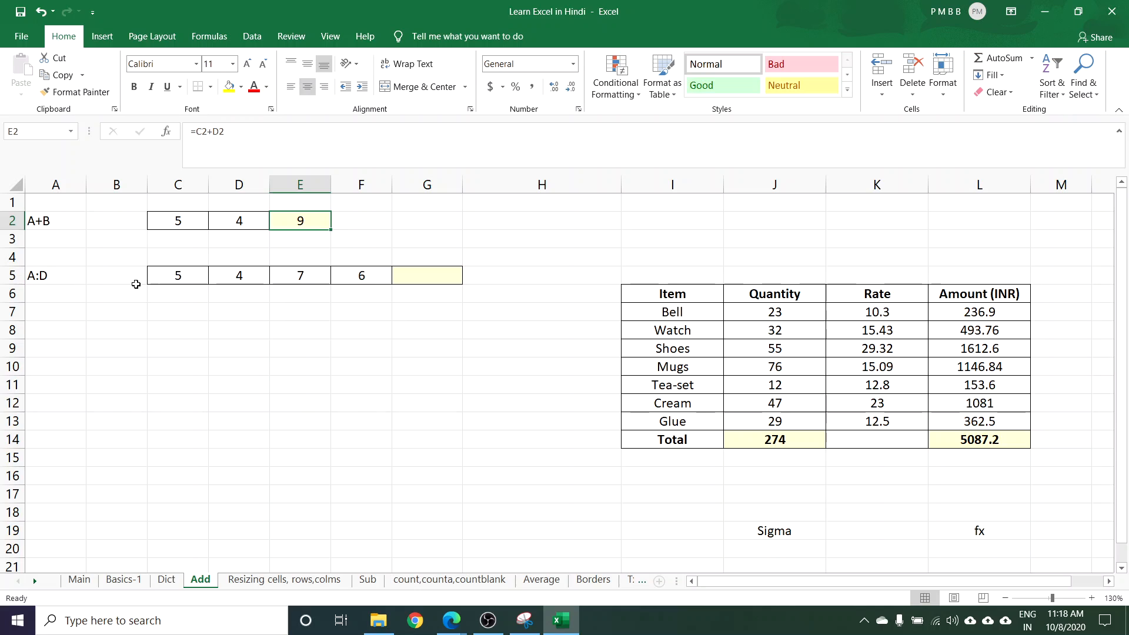
Step: Enter the formula =SUM(C5:F5) in G5 to add the four numbers in the A:D row
{"action": "left_click", "coordinate": [427, 270]}
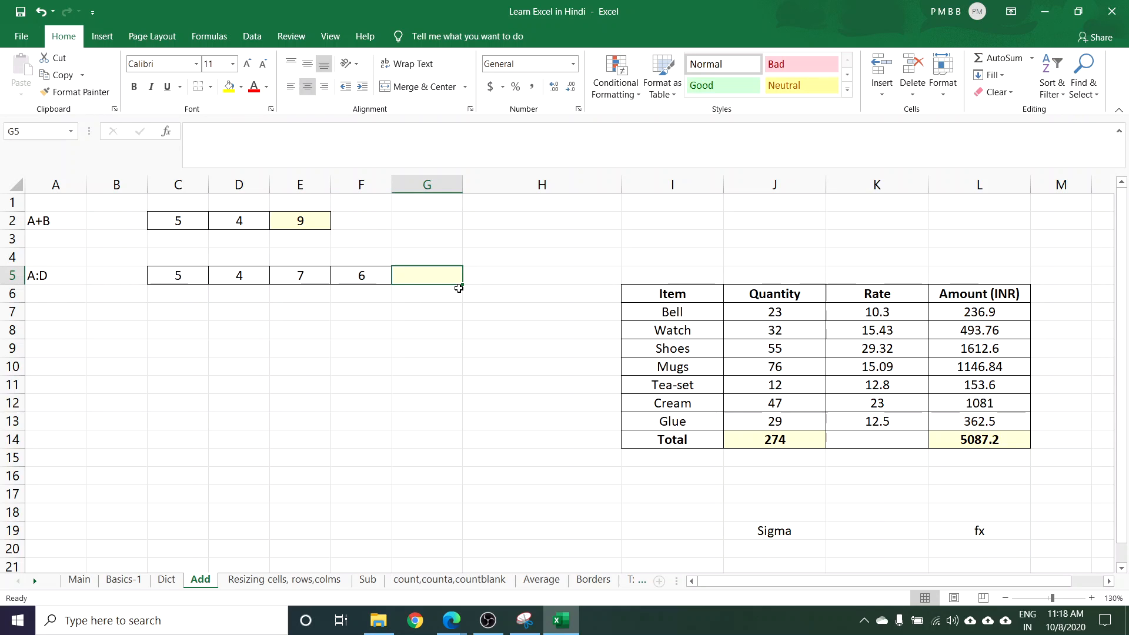
{"action": "type", "text": "="}
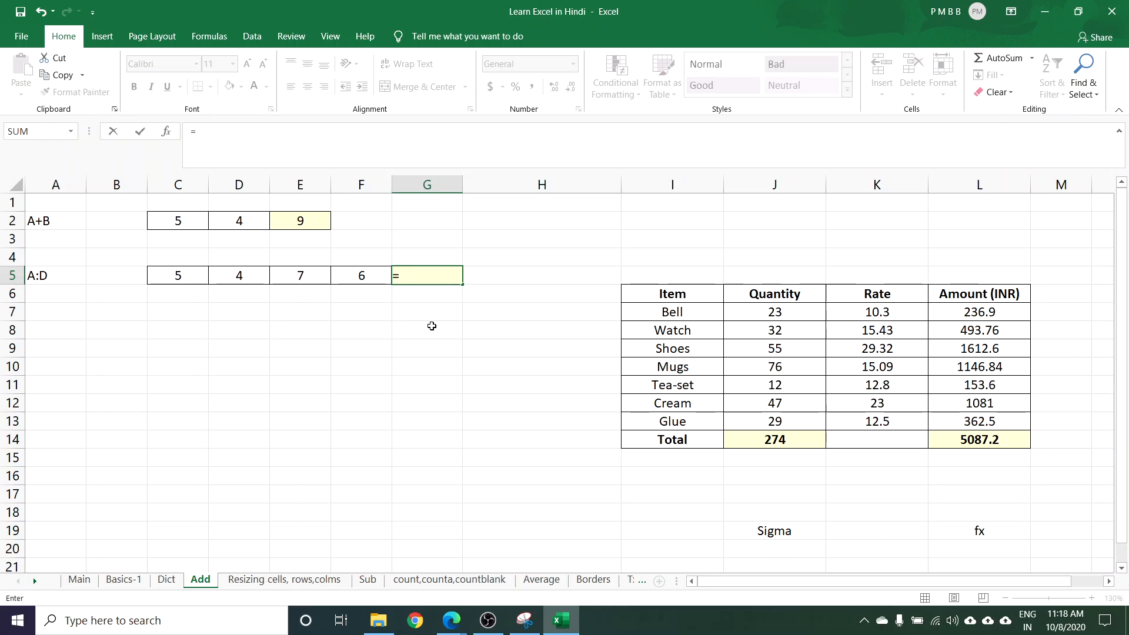
{"action": "type", "text": "S"}
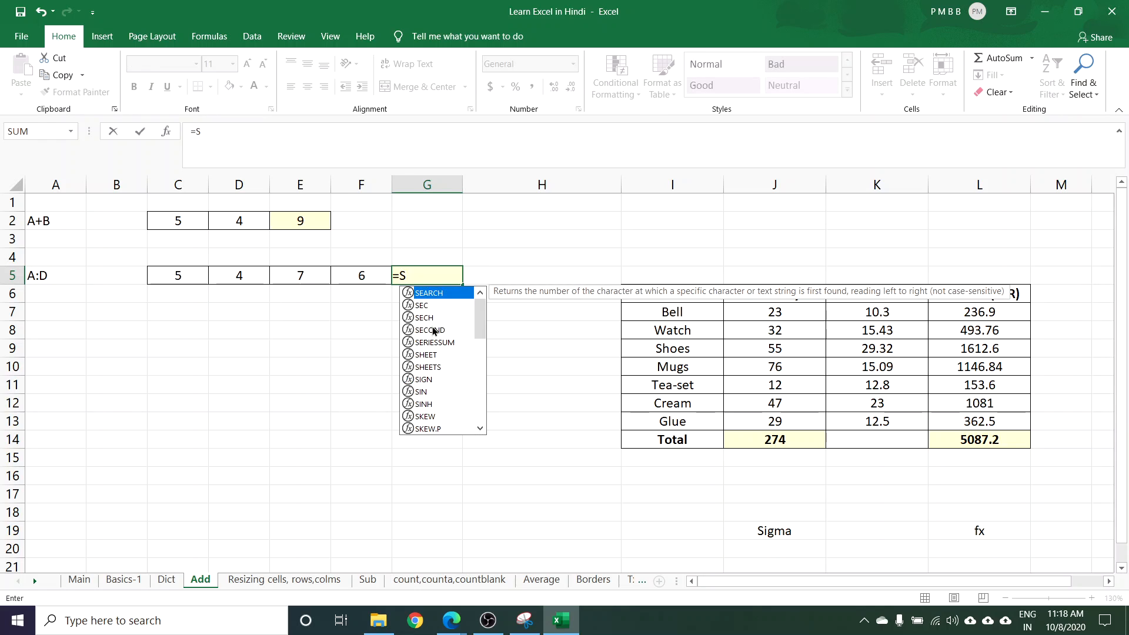
{"action": "type", "text": "UM"}
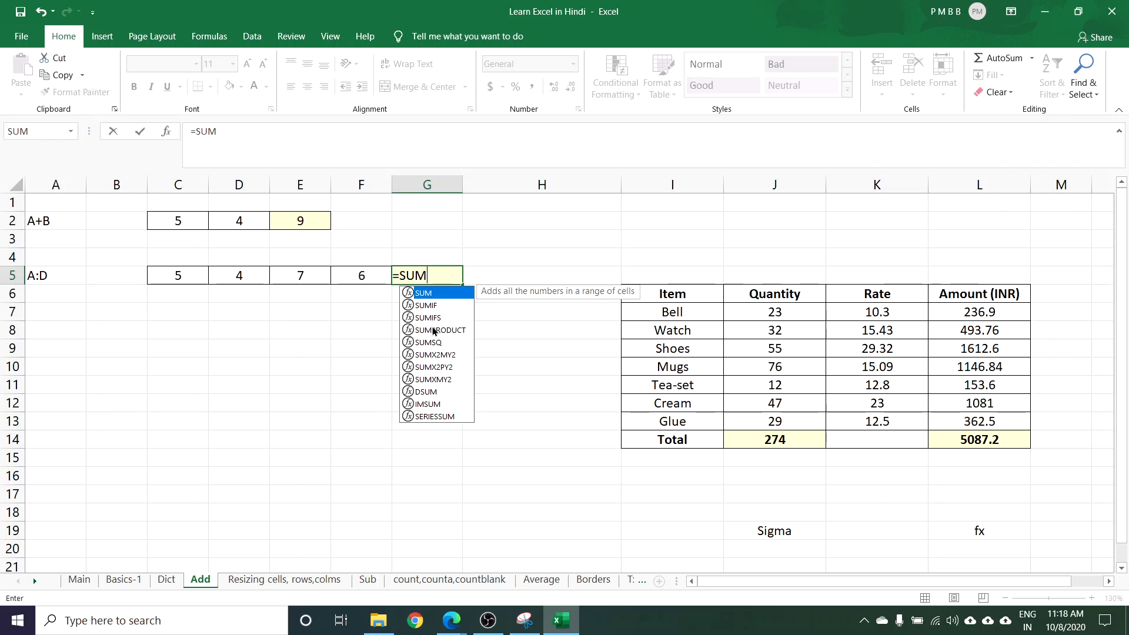
{"action": "type", "text": "("}
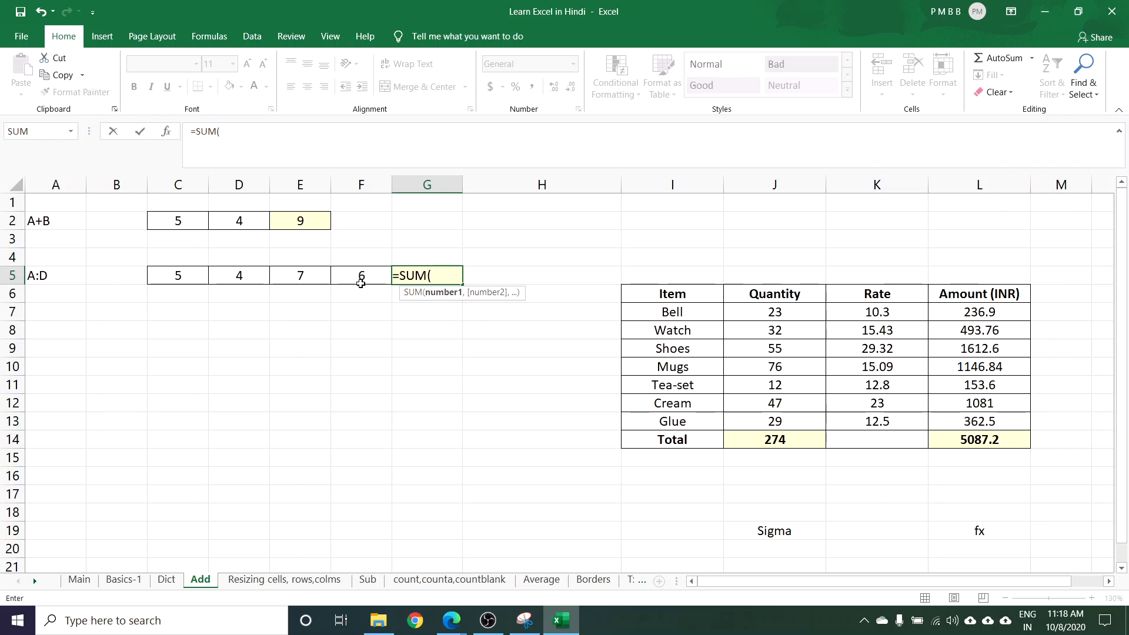
{"action": "left_click", "coordinate": [168, 275]}
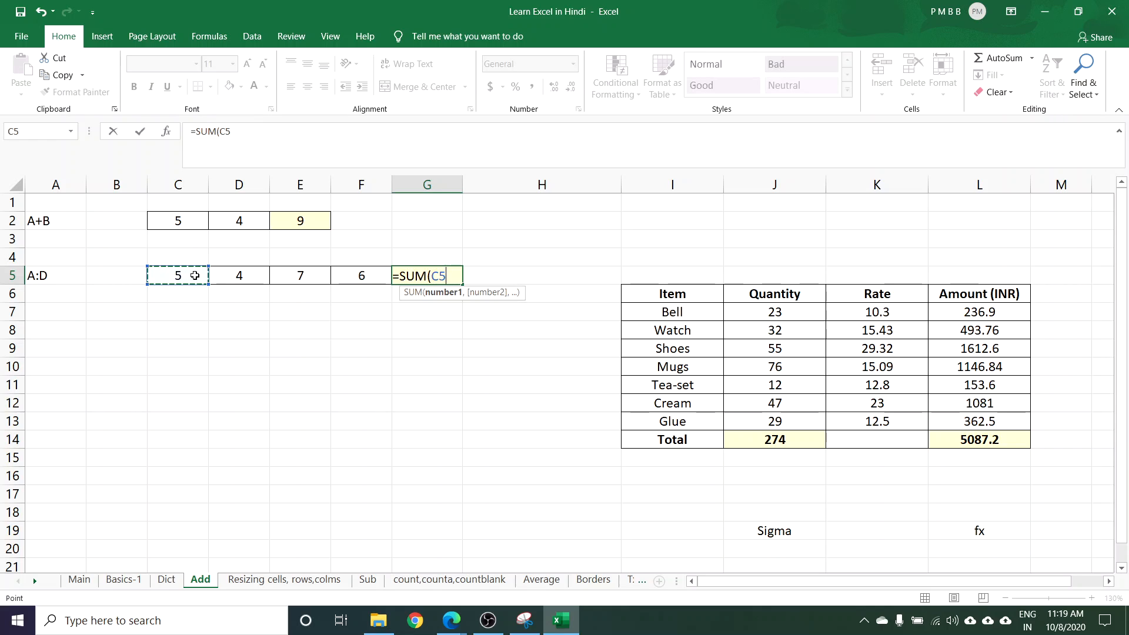
{"action": "left_click_drag", "start_coordinate": [195, 275], "coordinate": [337, 276]}
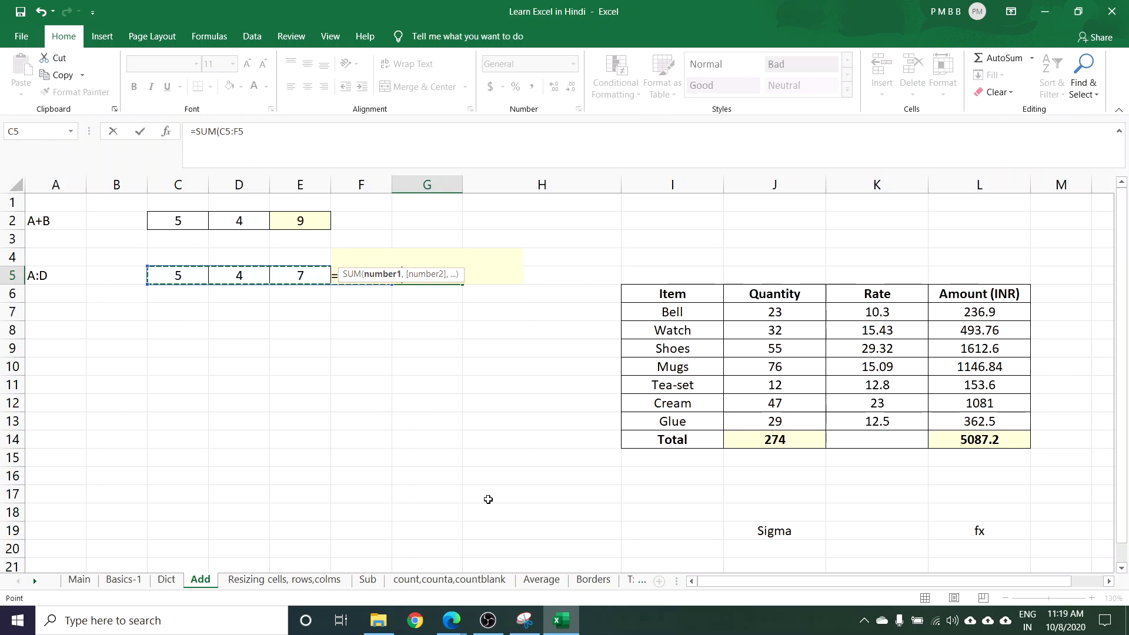
{"action": "key", "text": "Return"}
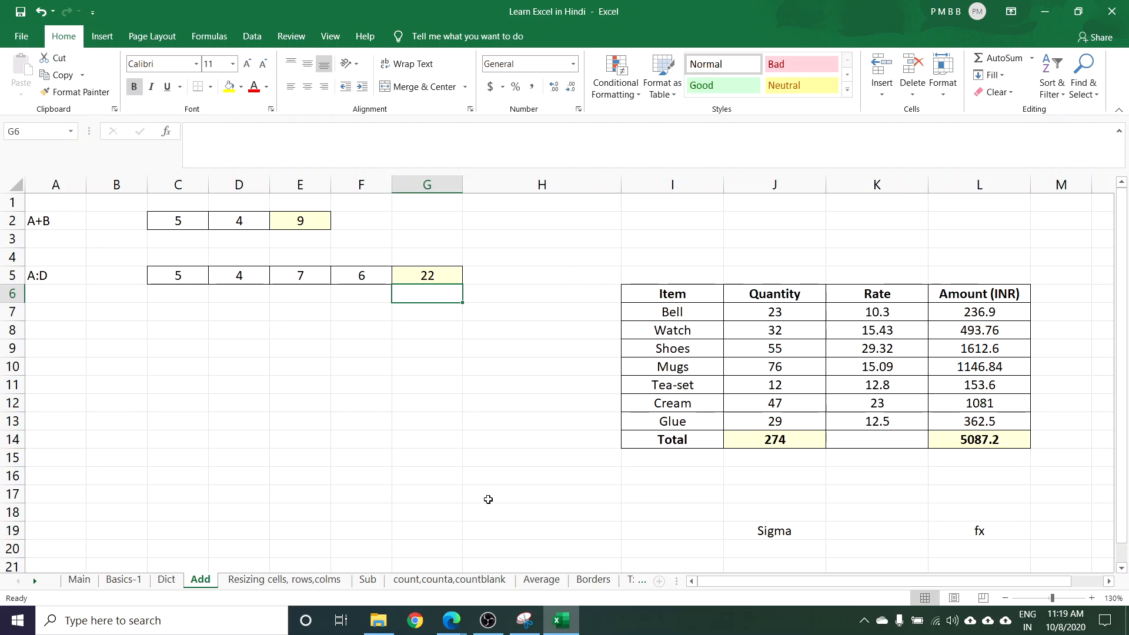
Step: Examine the SUM formula in G5 and compare it with the addition formula in E2, without changing either
{"action": "left_click", "coordinate": [428, 276]}
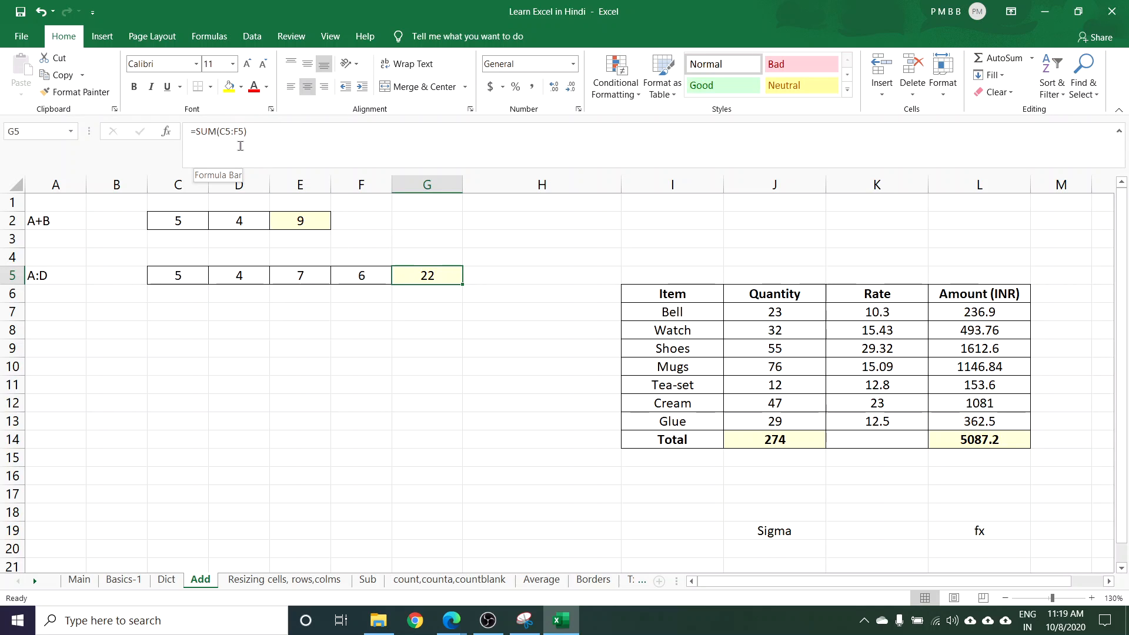
{"action": "double_click", "coordinate": [413, 275]}
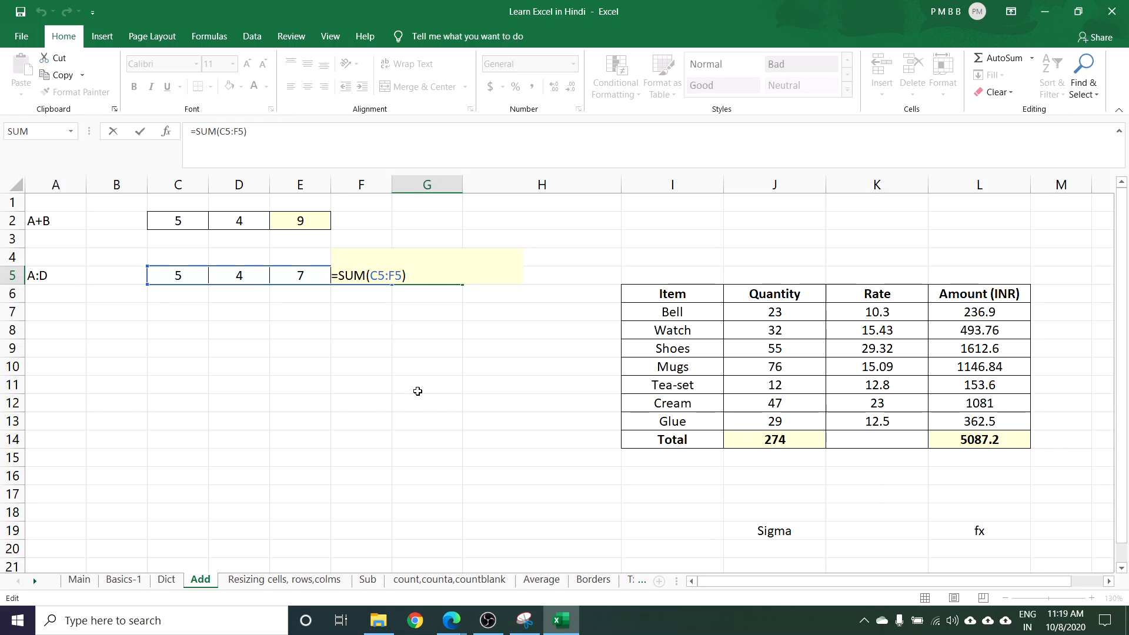
{"action": "key", "text": "ctrl+Return"}
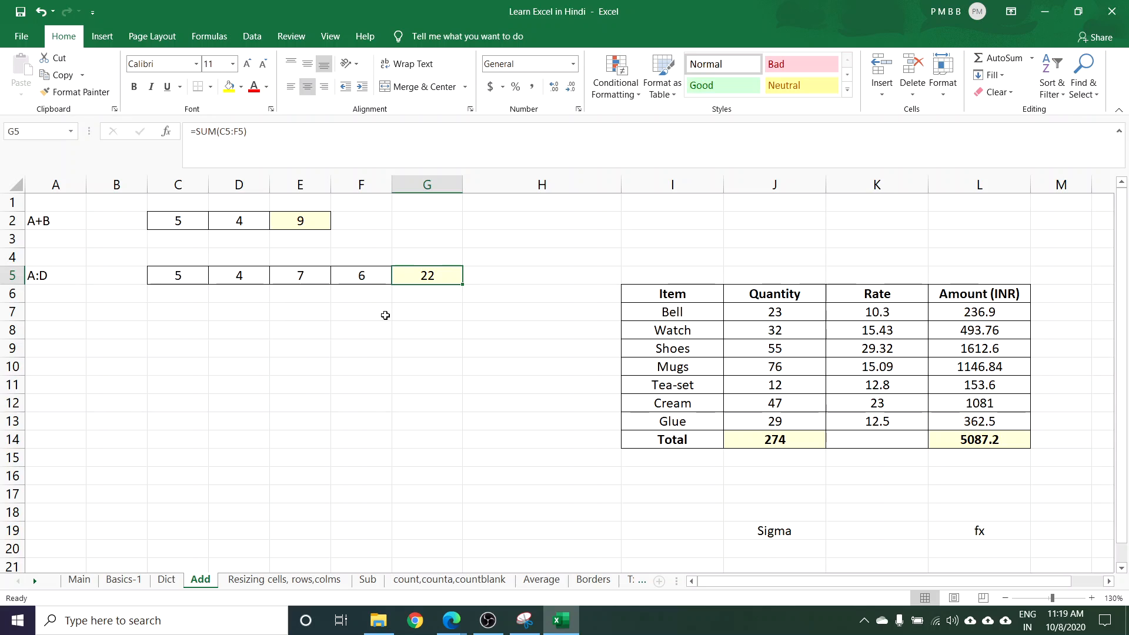
{"action": "left_click", "coordinate": [315, 223]}
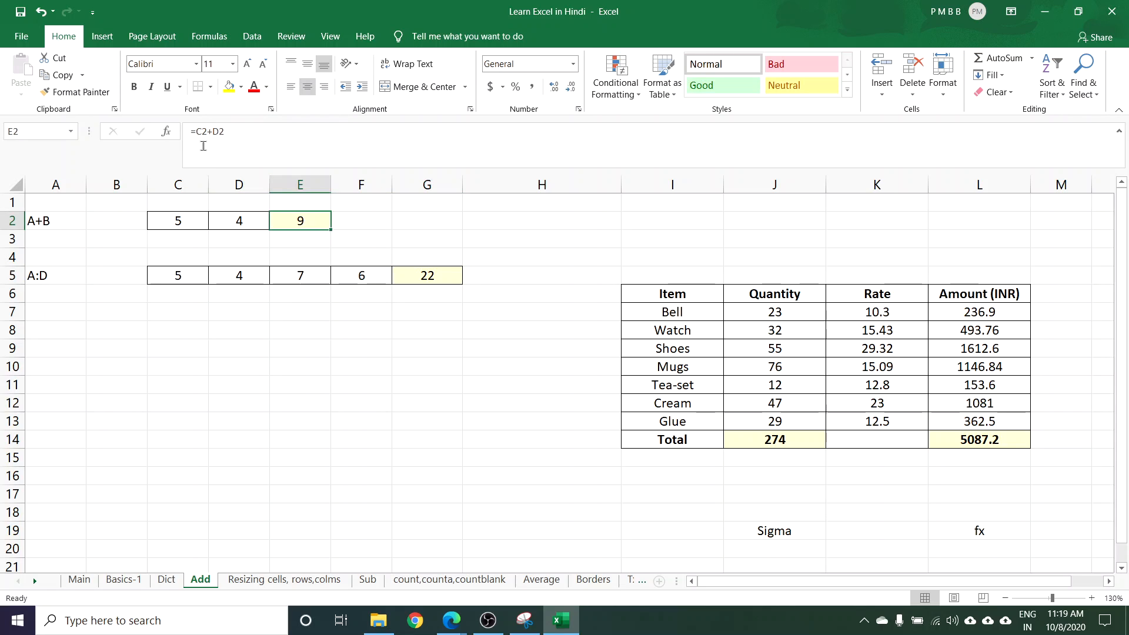
{"action": "left_click", "coordinate": [429, 274]}
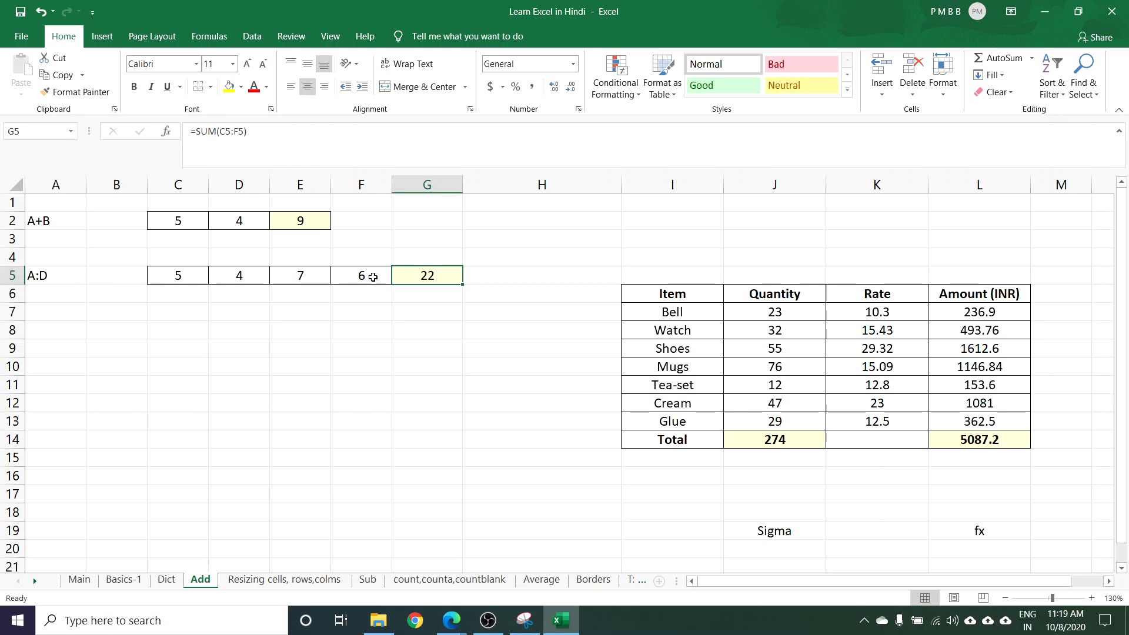
Step: Clear the Quantity total in J14, search the Insert Function dialog for "sum" and choose the SUM function
{"action": "left_click", "coordinate": [778, 440]}
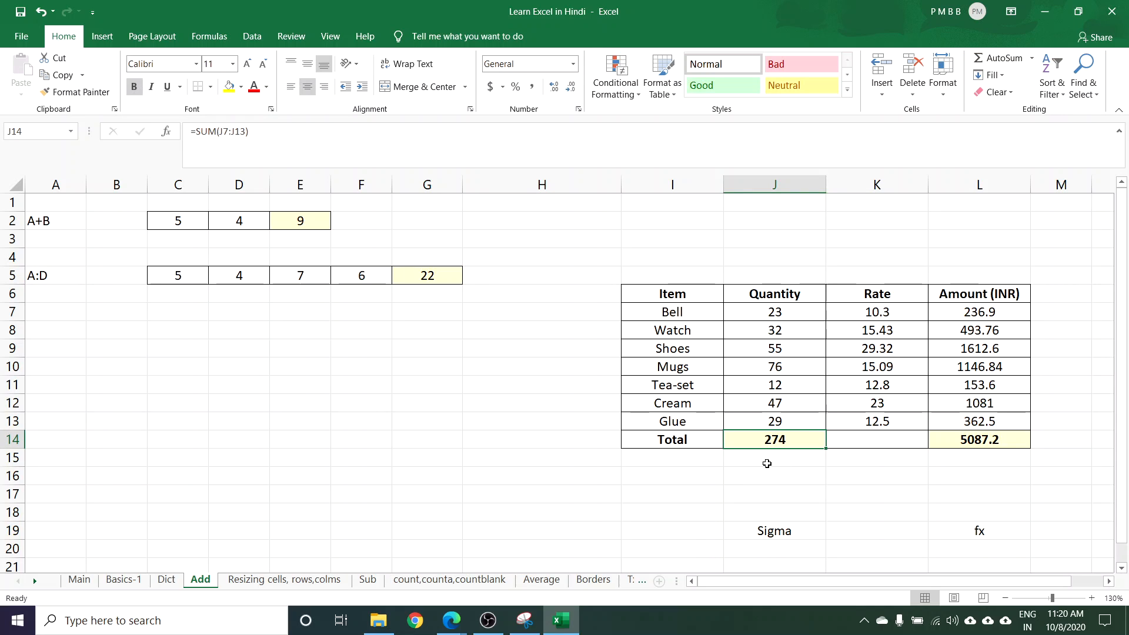
{"action": "key", "text": "Delete"}
{"action": "left_click", "coordinate": [167, 133]}
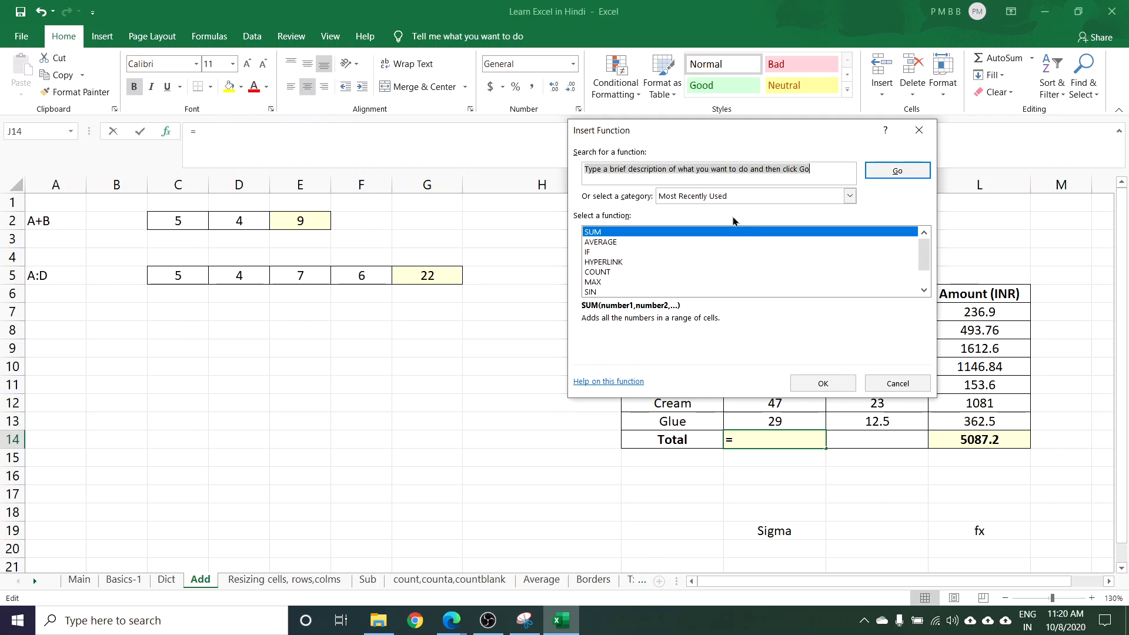
{"action": "type", "text": "sum"}
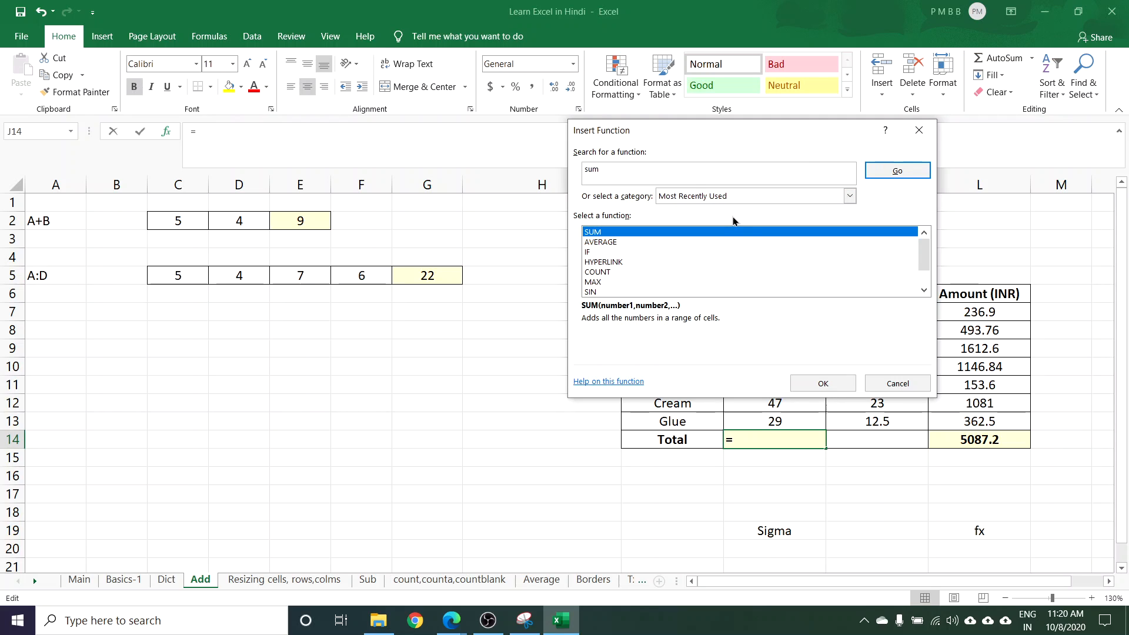
{"action": "left_click", "coordinate": [919, 171]}
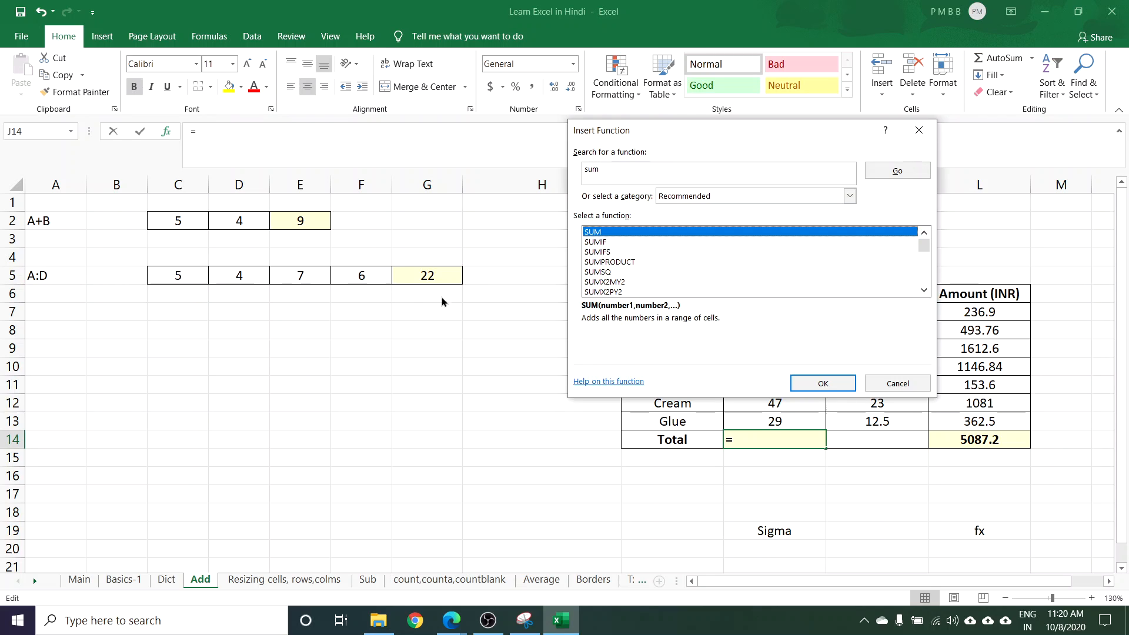
{"action": "left_click", "coordinate": [814, 387]}
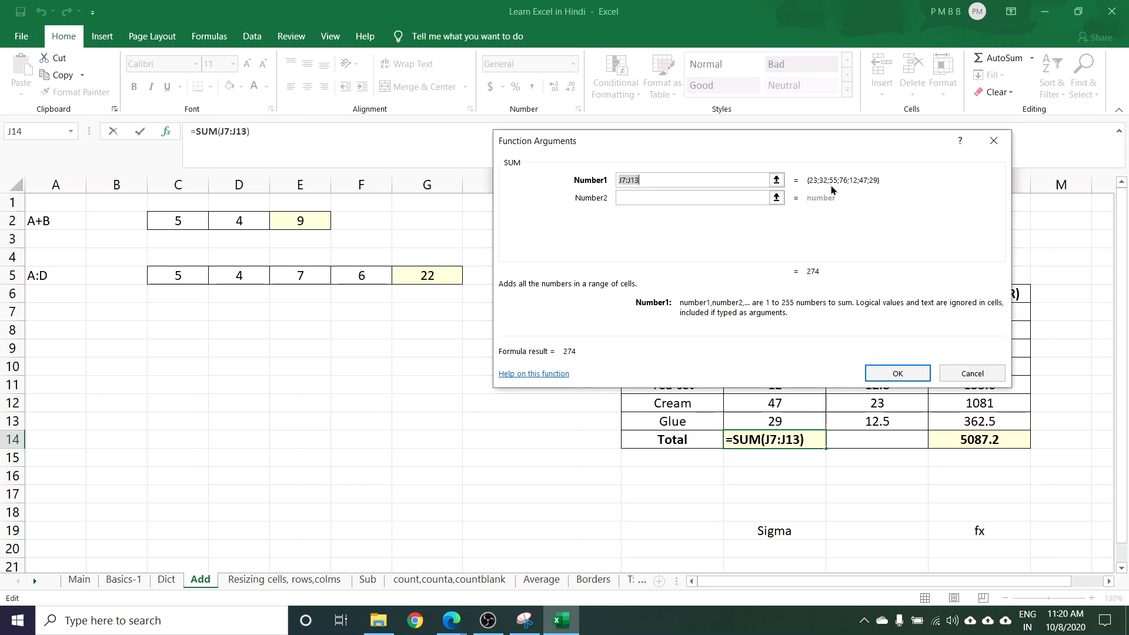
Step: Set the SUM function's Number1 argument to the quantities in J7:J13 and insert the function in J14
{"action": "left_click_drag", "start_coordinate": [804, 148], "coordinate": [424, 195]}
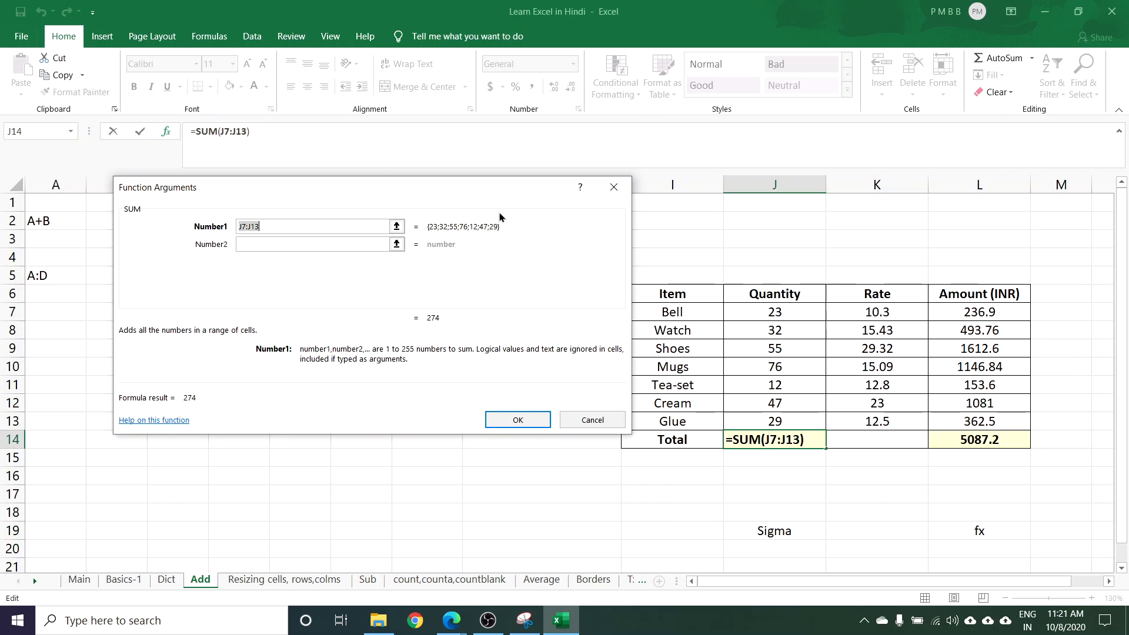
{"action": "left_click", "coordinate": [397, 227]}
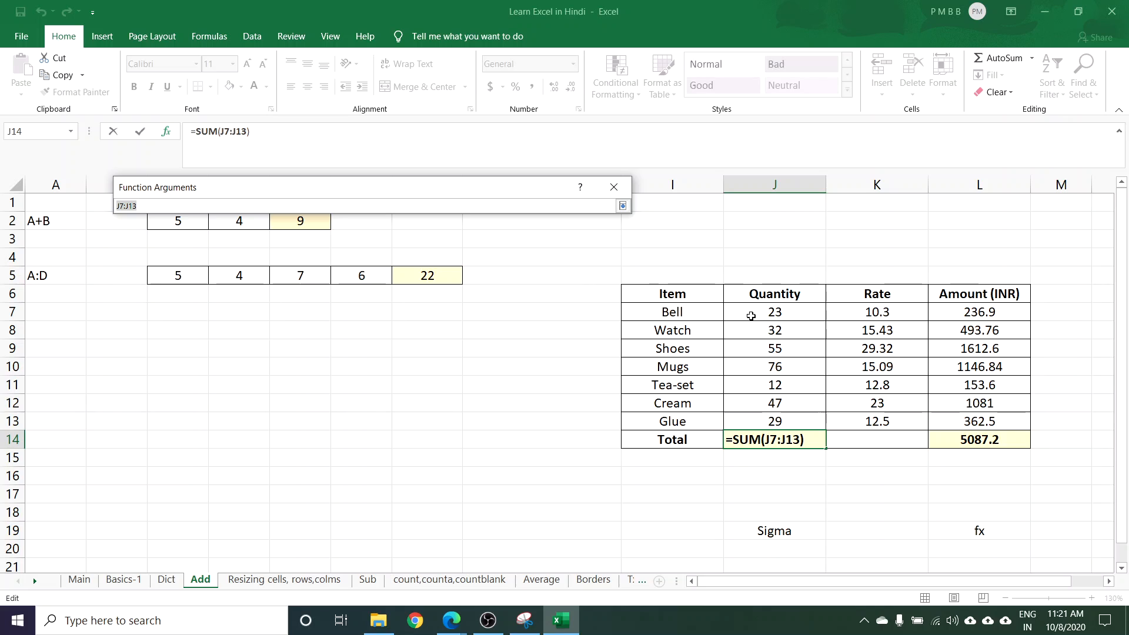
{"action": "left_click_drag", "start_coordinate": [777, 312], "coordinate": [775, 420]}
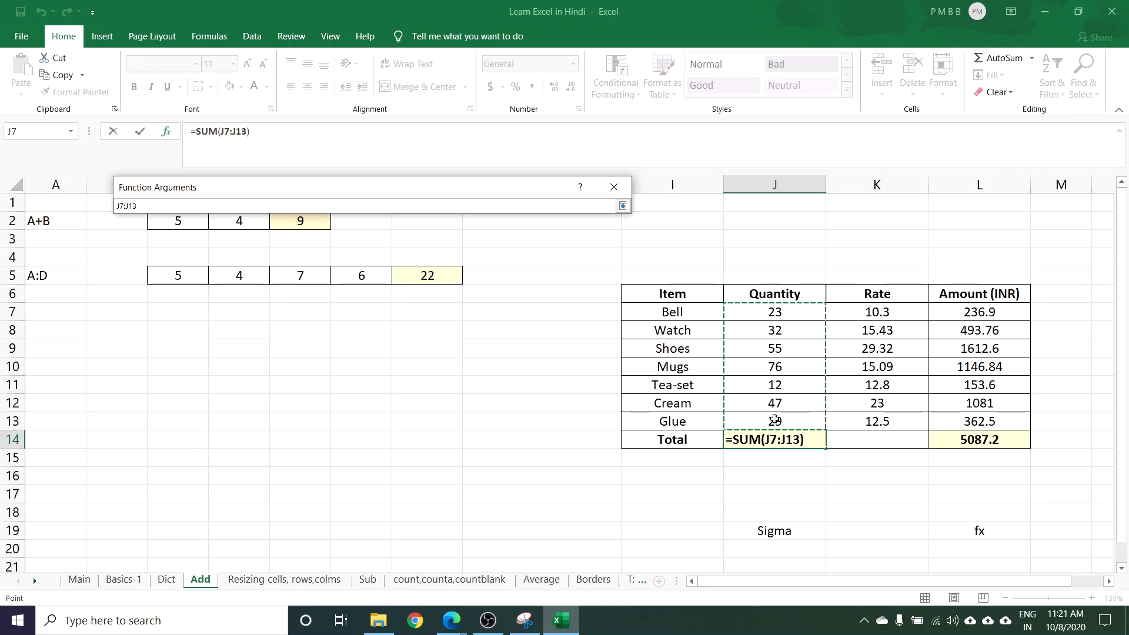
{"action": "left_click", "coordinate": [623, 206]}
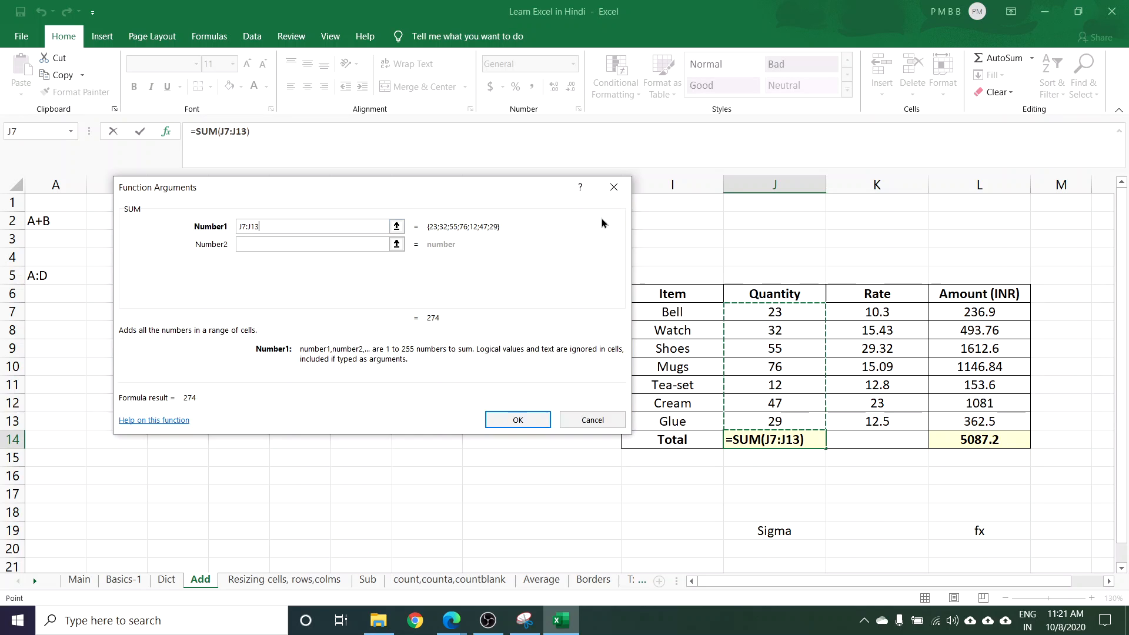
{"action": "left_click", "coordinate": [513, 421]}
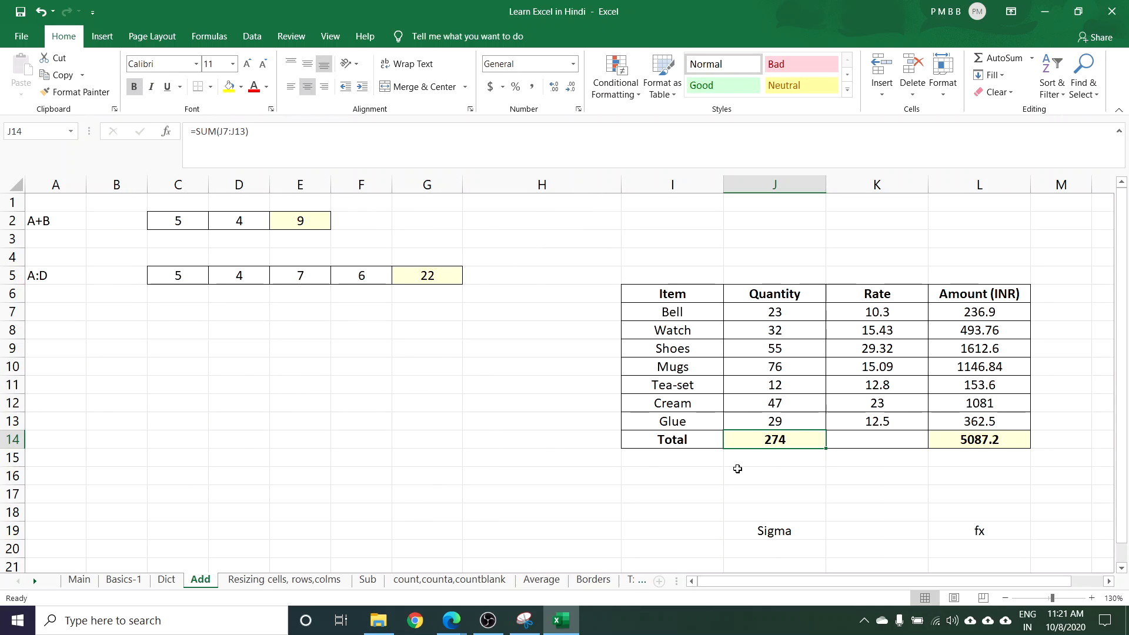
Step: Review the SUM formula in J14 and compare it with the formulas in G5 and E2
{"action": "double_click", "coordinate": [796, 440]}
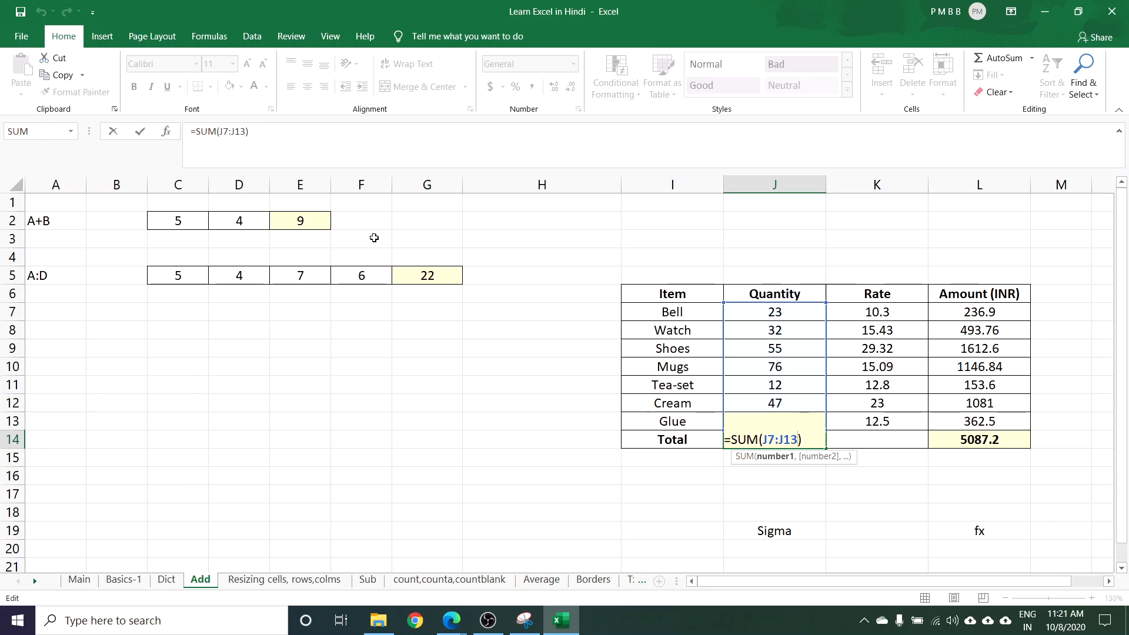
{"action": "left_click_drag", "start_coordinate": [303, 141], "coordinate": [129, 140]}
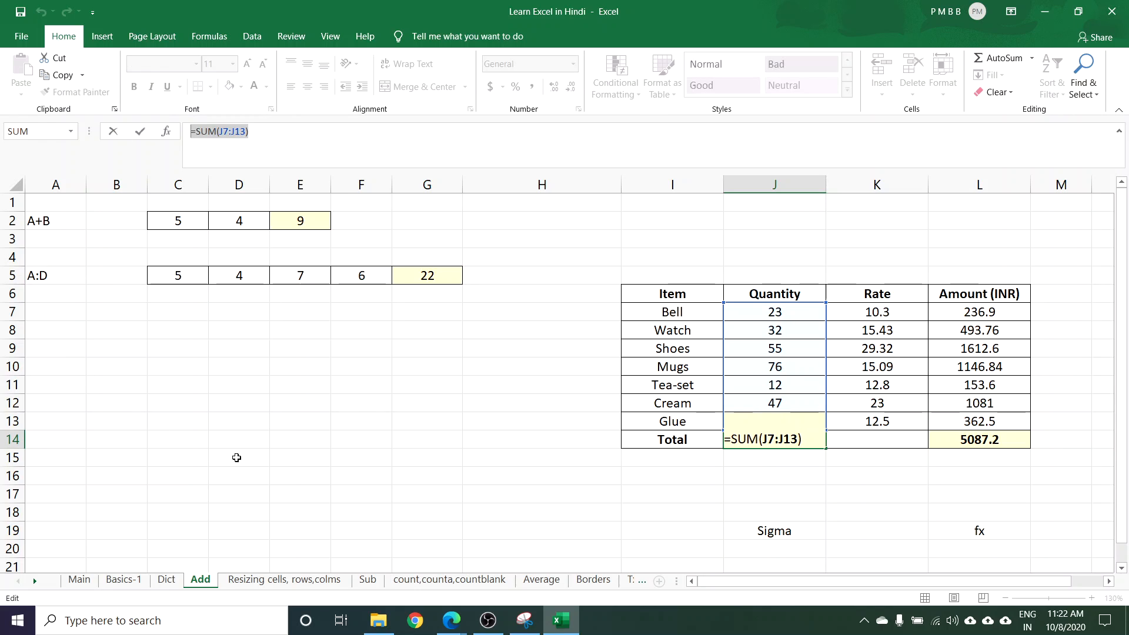
{"action": "key", "text": "Escape"}
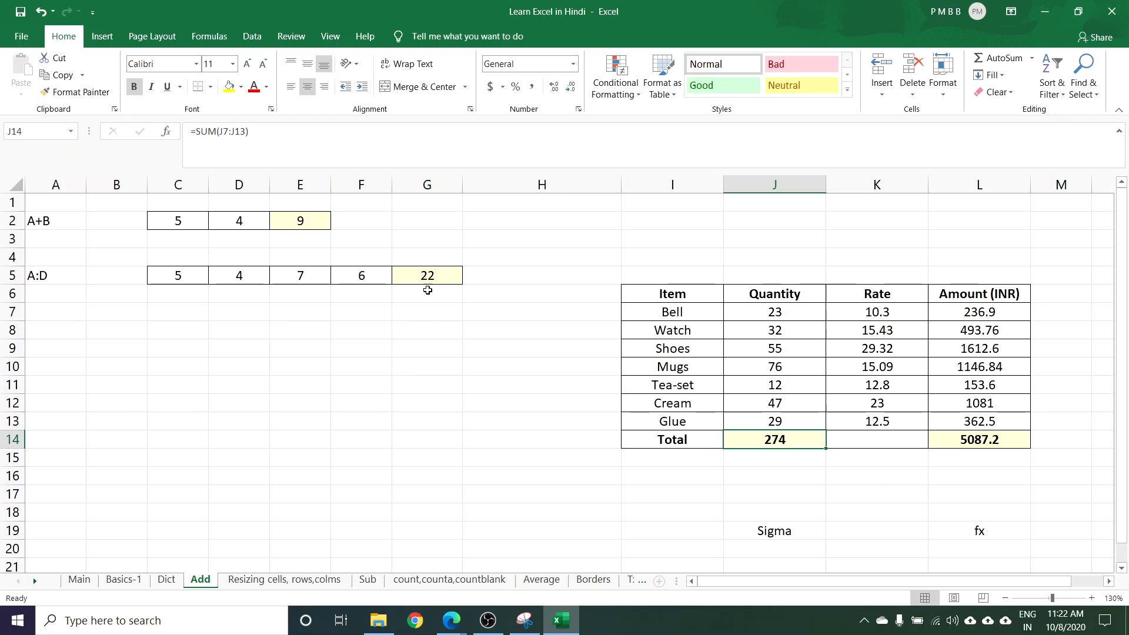
{"action": "left_click", "coordinate": [427, 275]}
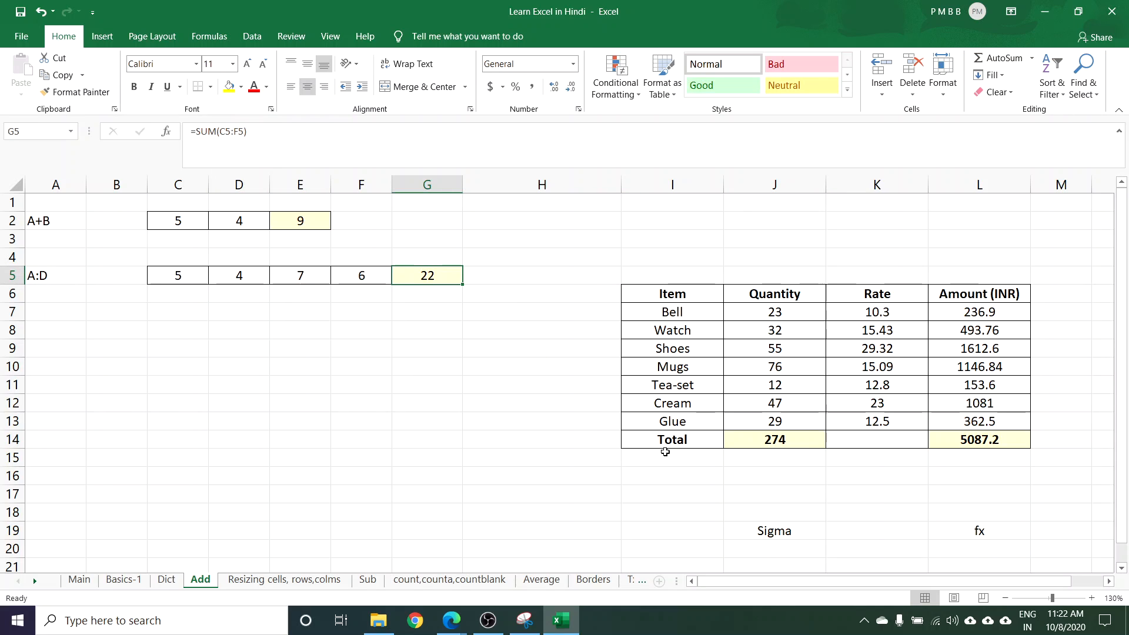
{"action": "left_click", "coordinate": [764, 437]}
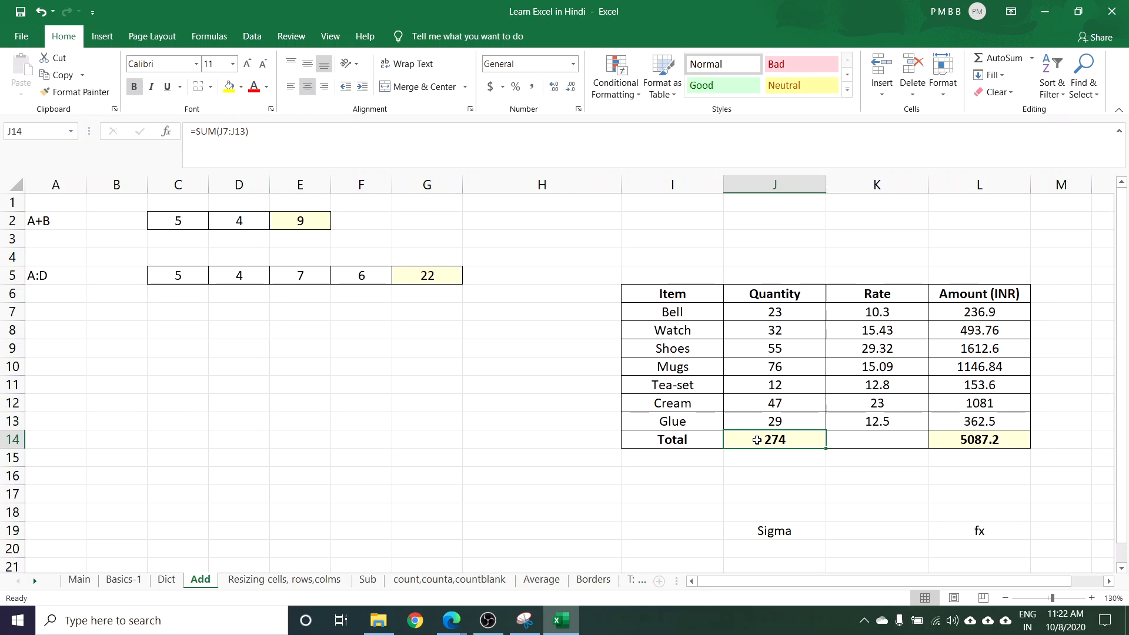
{"action": "left_click", "coordinate": [435, 272]}
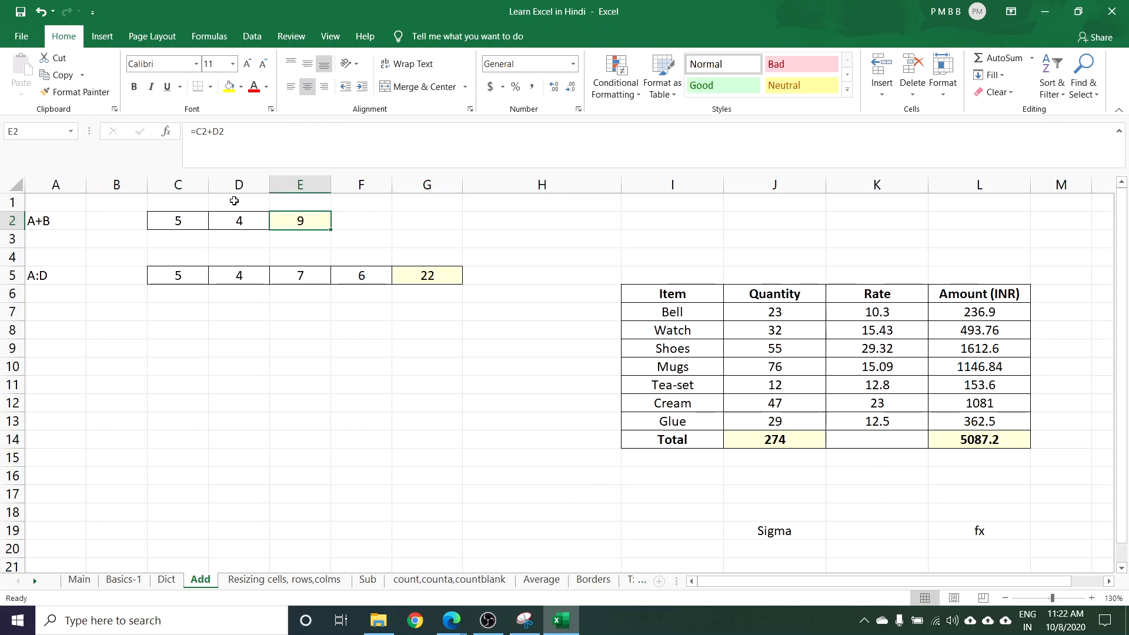
{"action": "left_click", "coordinate": [765, 436]}
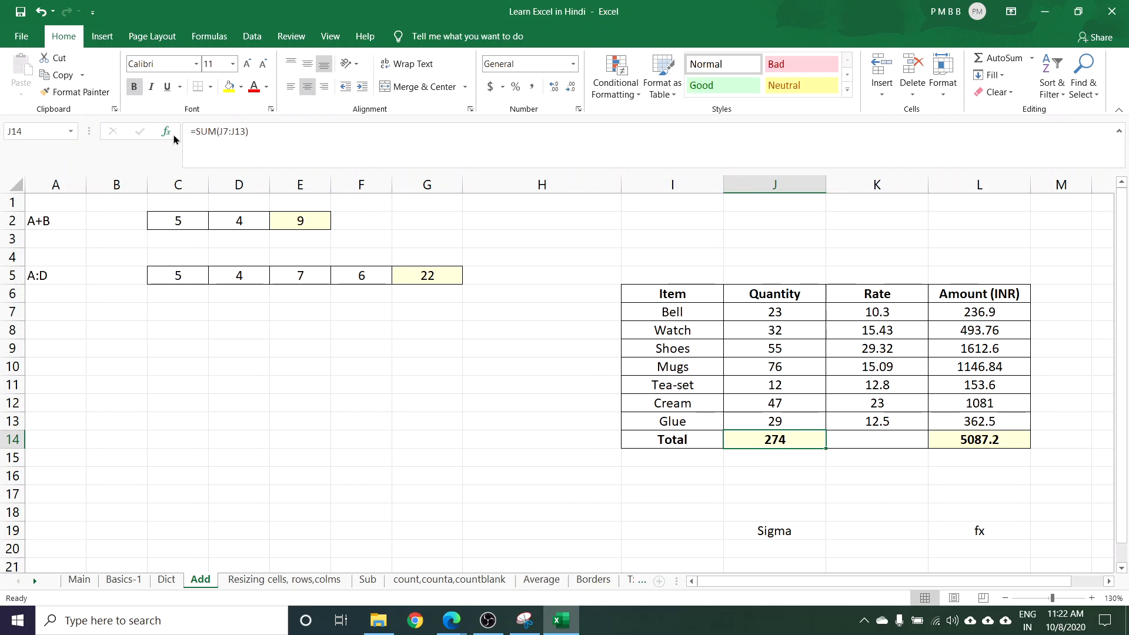
Step: Clear the Amount (INR) total in L14
{"action": "left_click", "coordinate": [1006, 439]}
{"action": "key", "text": "Delete"}
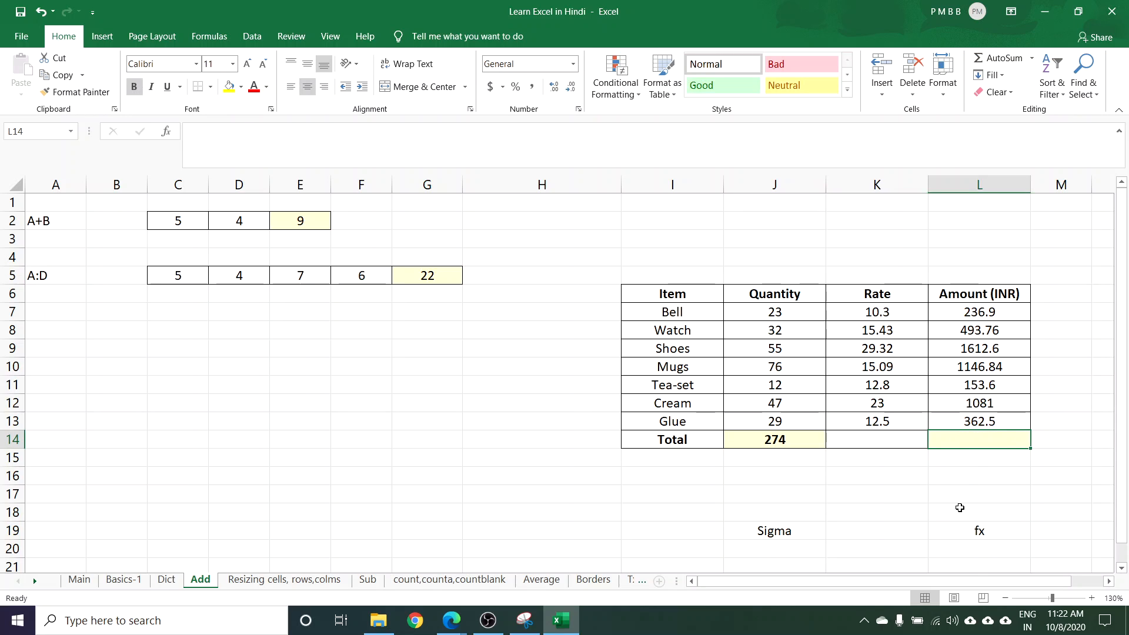
{"action": "left_click", "coordinate": [967, 501]}
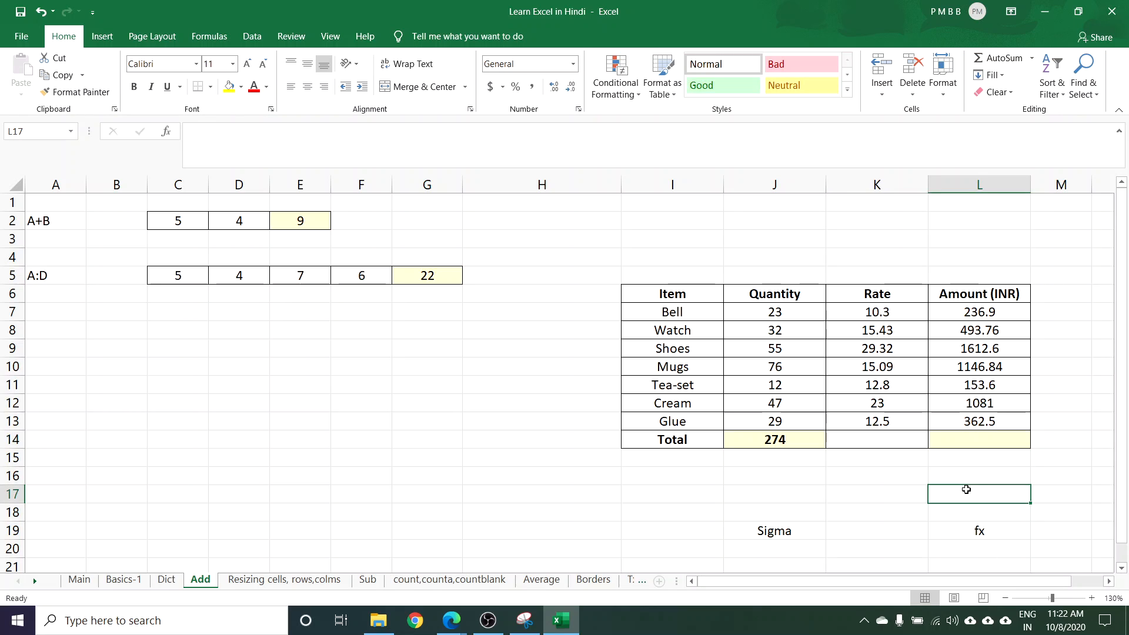
Step: Insert an AutoSum total in L14 over the amounts in L7:L13 and check its formula
{"action": "left_click", "coordinate": [969, 438]}
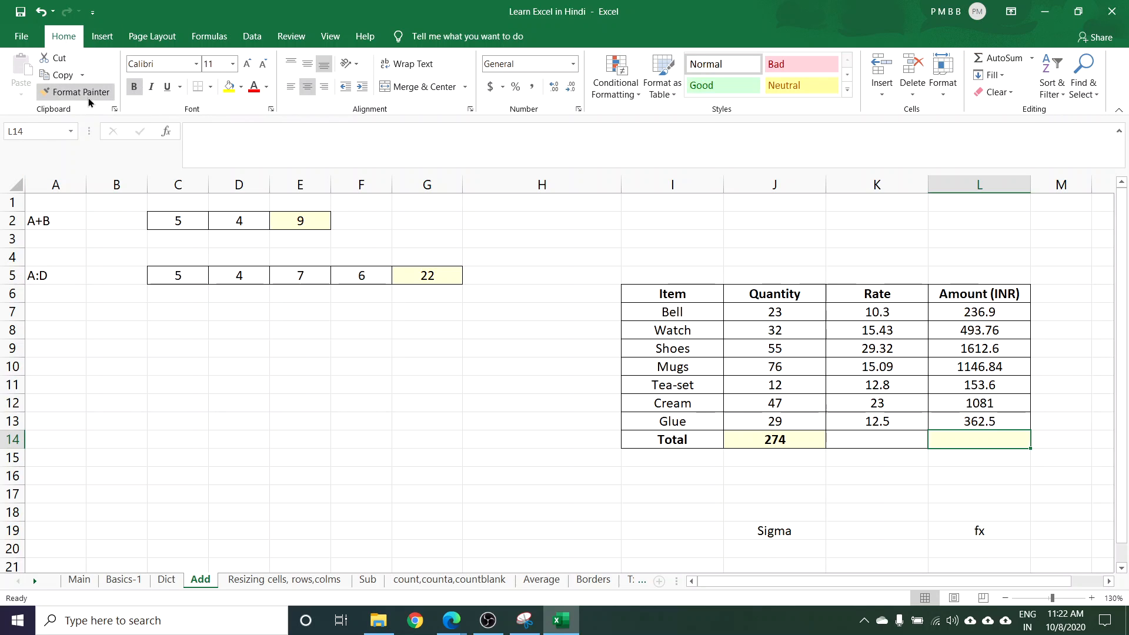
{"action": "left_click", "coordinate": [998, 59]}
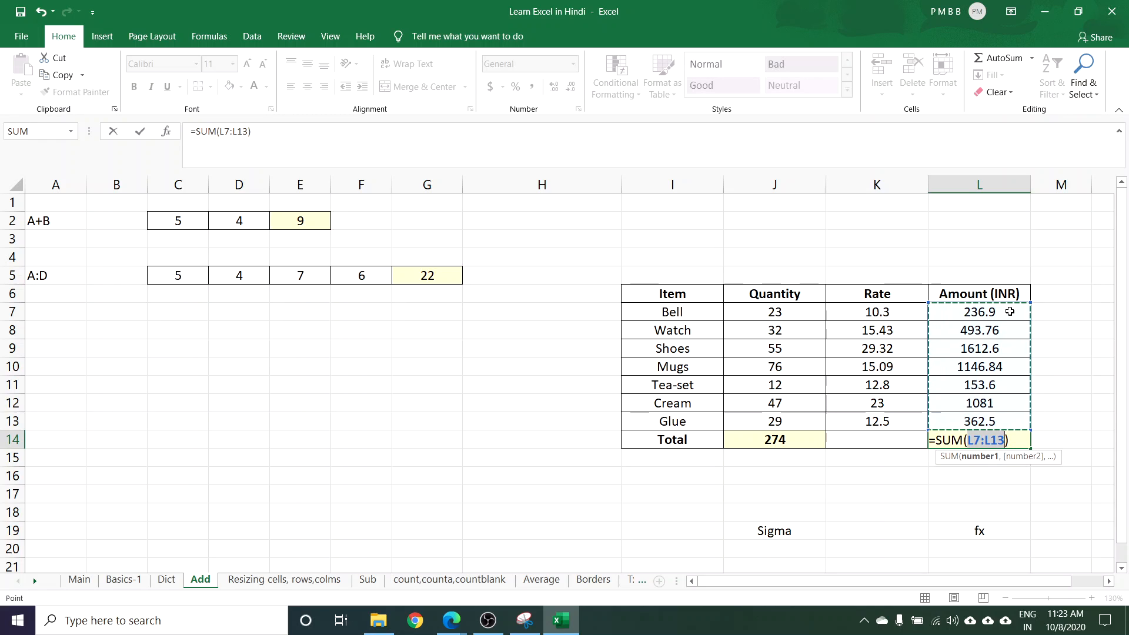
{"action": "left_click_drag", "start_coordinate": [1008, 315], "coordinate": [1008, 333]}
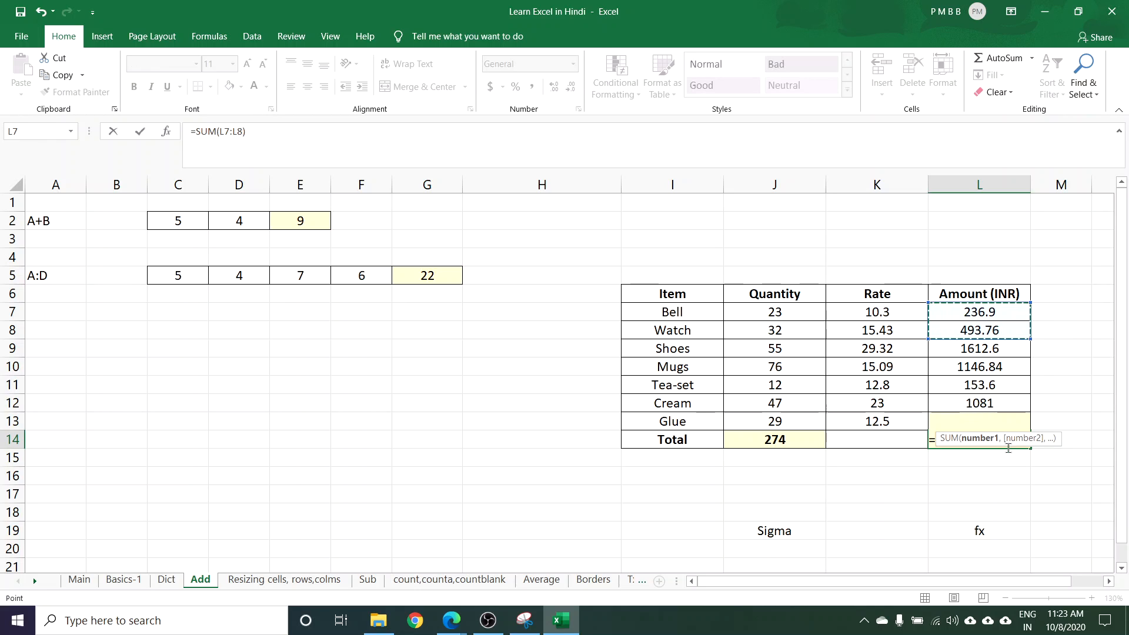
{"action": "left_click", "coordinate": [977, 313]}
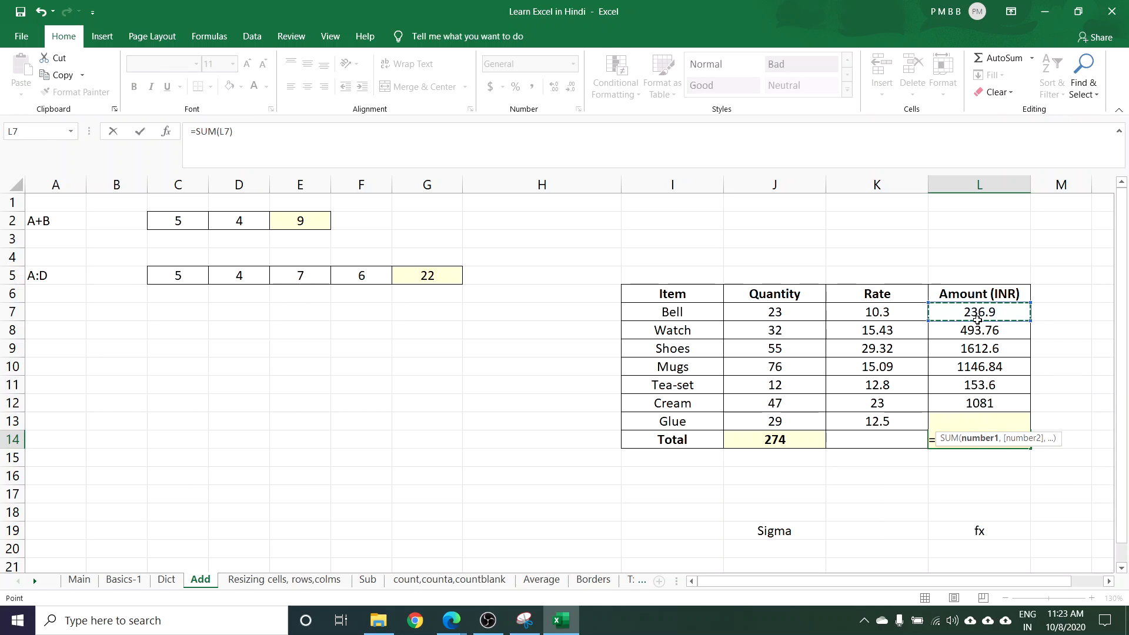
{"action": "left_click_drag", "start_coordinate": [978, 318], "coordinate": [957, 362]}
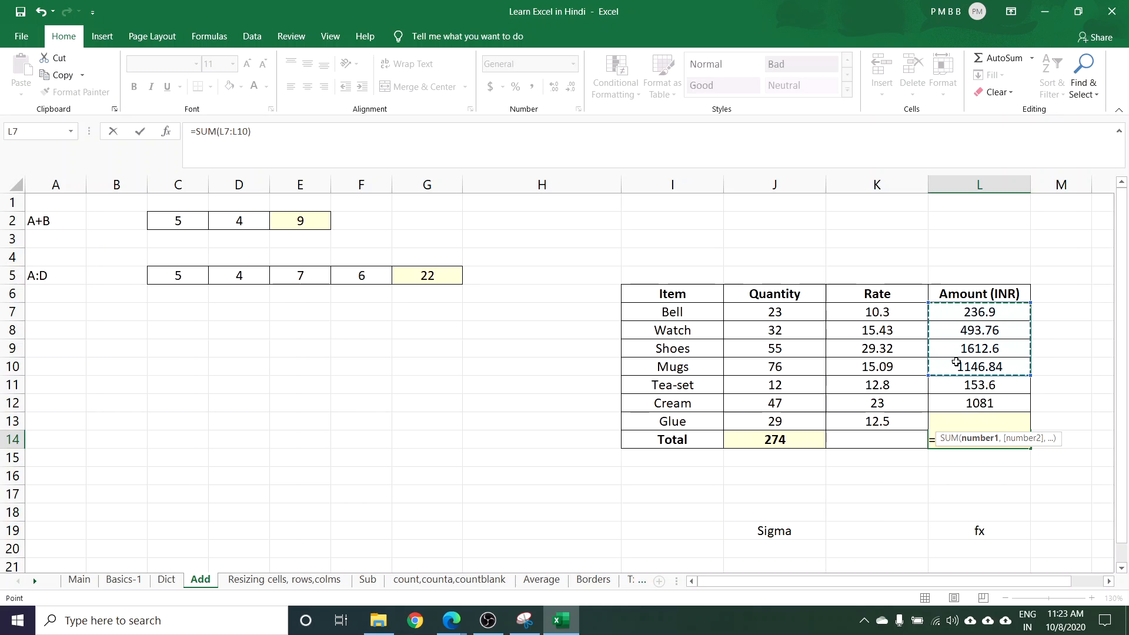
{"action": "left_click_drag", "start_coordinate": [970, 310], "coordinate": [970, 425]}
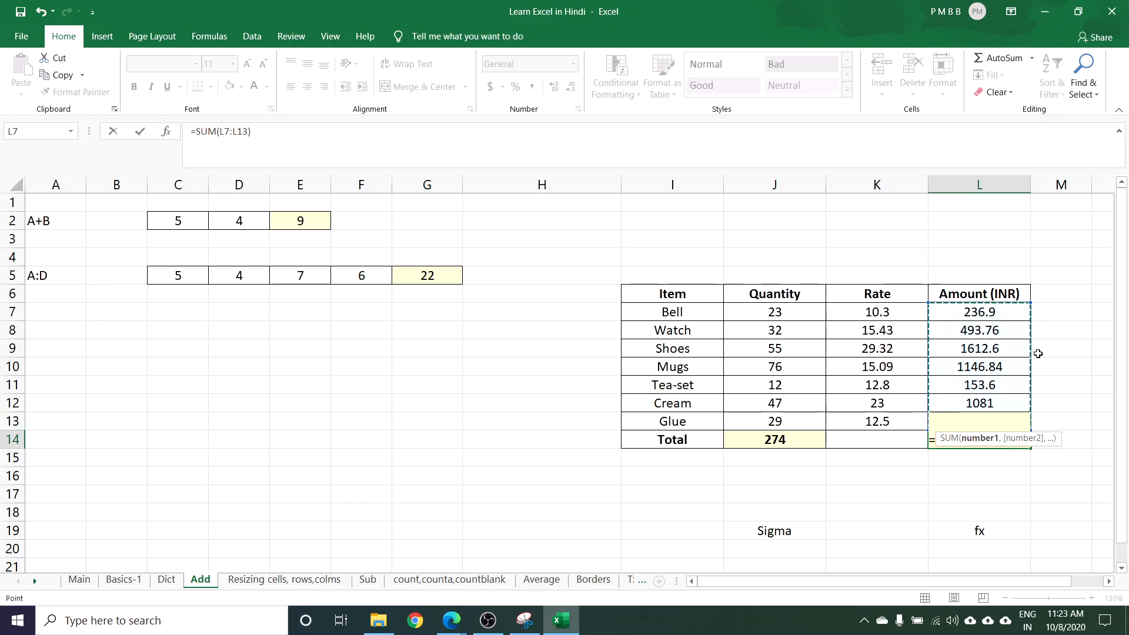
{"action": "key", "text": "Return"}
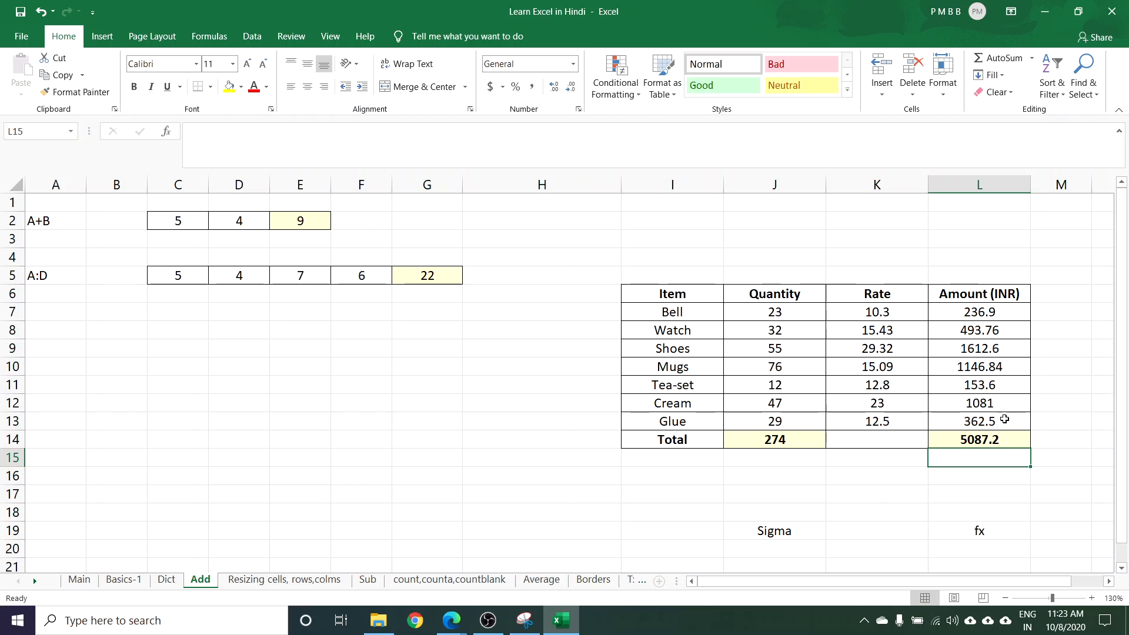
{"action": "left_click", "coordinate": [1004, 440]}
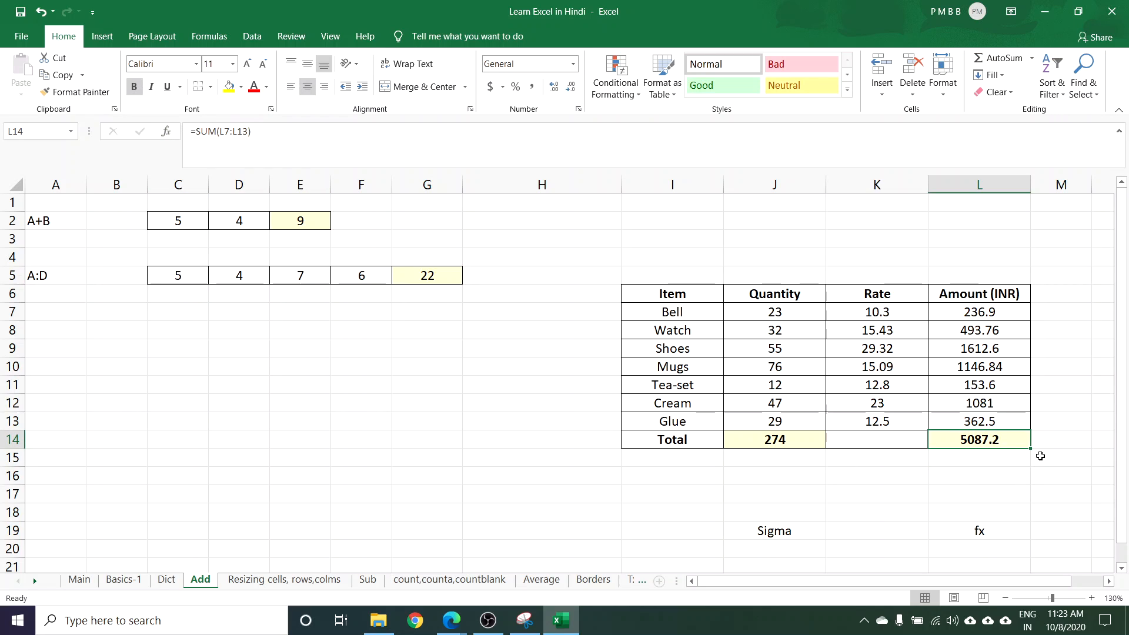
Step: Swap the two method labels below the table, moving "fx" to J18 and "Sigma" to L18
{"action": "left_click", "coordinate": [979, 533]}
{"action": "mouse_move", "coordinate": [979, 538]}
{"action": "left_mouse_down"}
{"action": "mouse_move", "coordinate": [891, 517]}
{"action": "mouse_move", "coordinate": [804, 520]}
{"action": "mouse_move", "coordinate": [979, 517]}
{"action": "left_mouse_up"}
{"action": "left_click", "coordinate": [794, 533]}
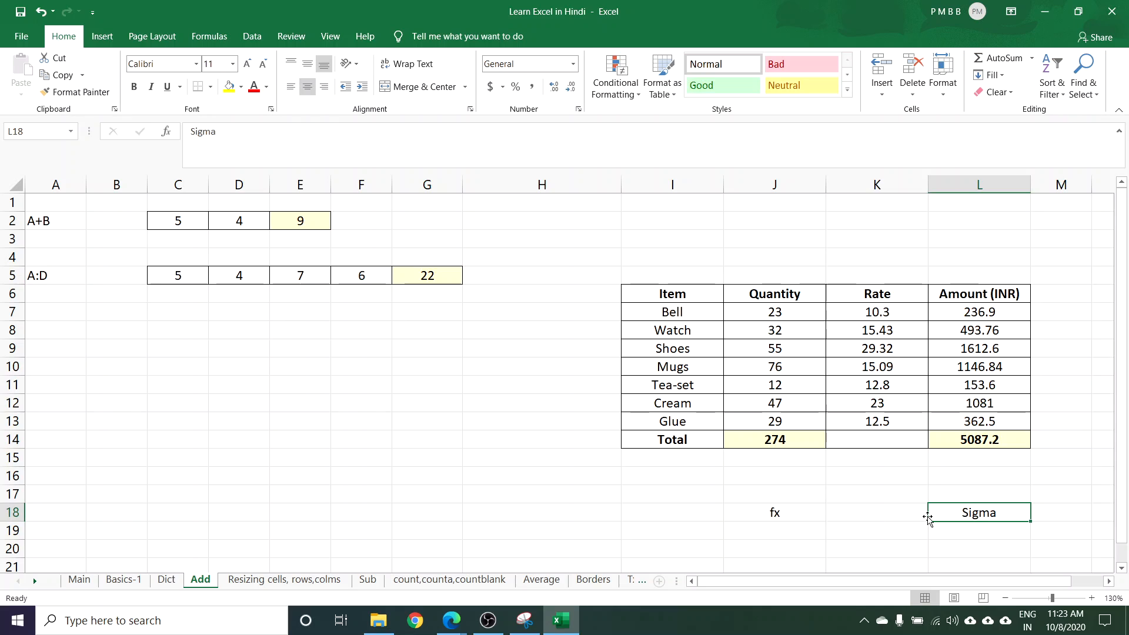